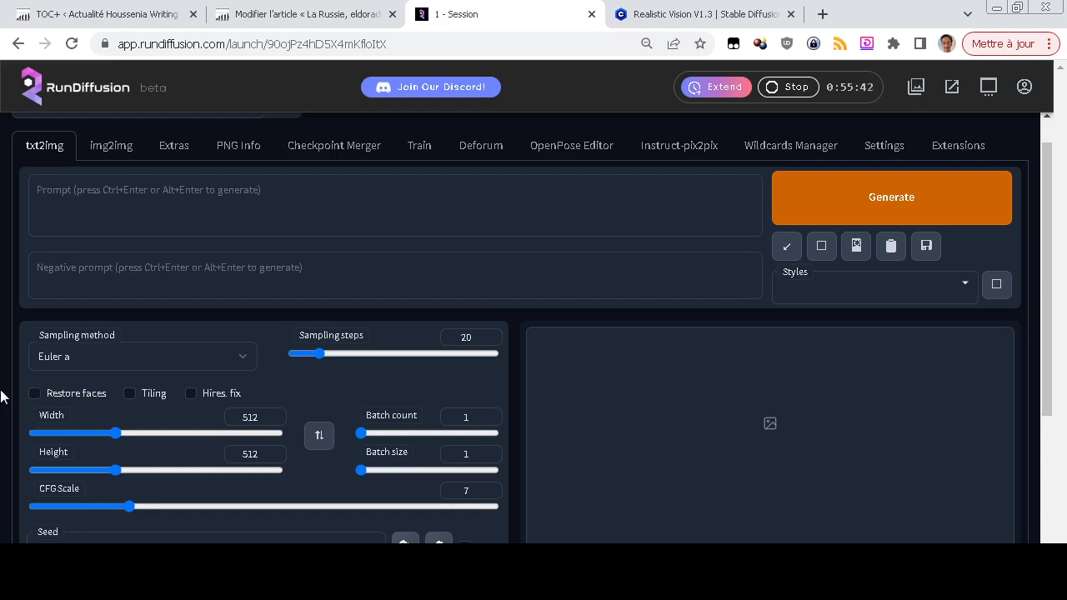
# Open SD.txt from the Stable Diffusion folder and copy its "monster of the forest" prompt on line 2 into RunDiffusion's txt2img prompt.
pyautogui.scroll(1, 0, 397)
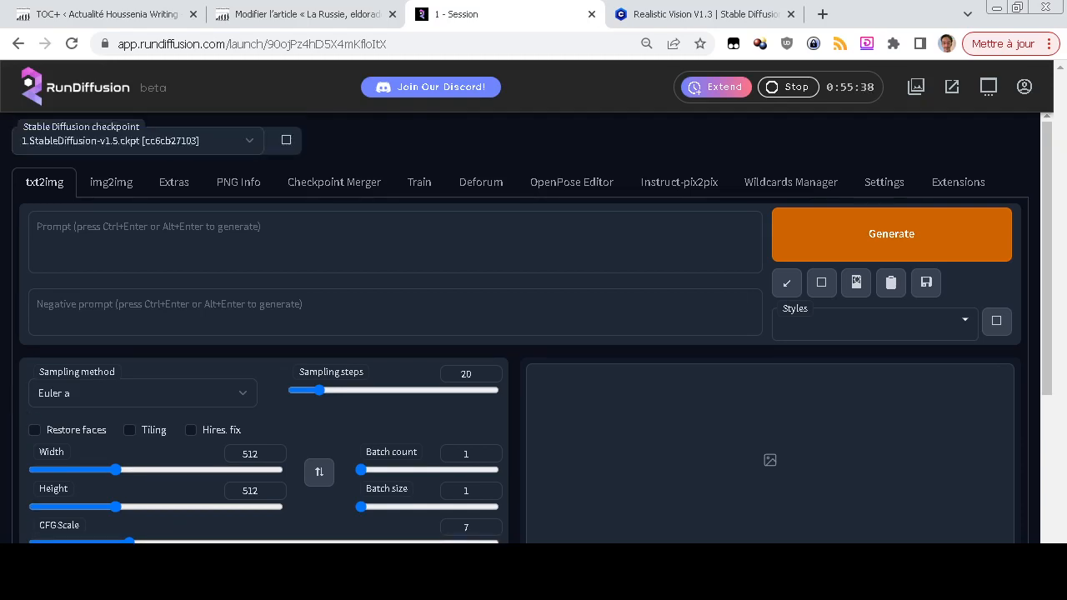
pyautogui.hotkey('alt', 'Tab')
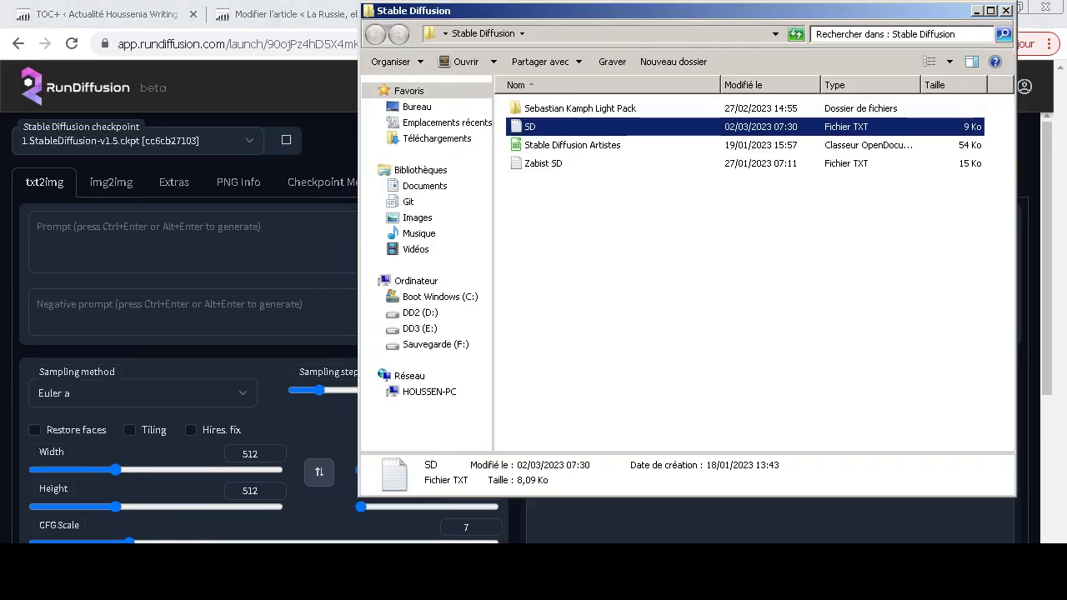
pyautogui.press('Return')
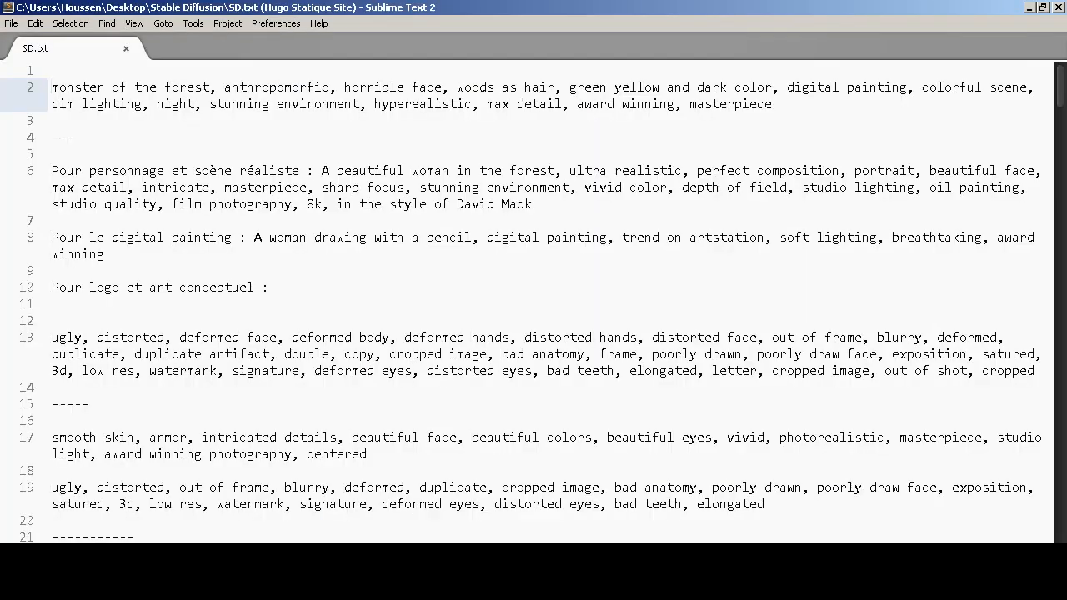
pyautogui.hotkey('shift', 'Down')
pyautogui.hotkey('shift', 'Down')
pyautogui.hotkey('ctrl', 'c')
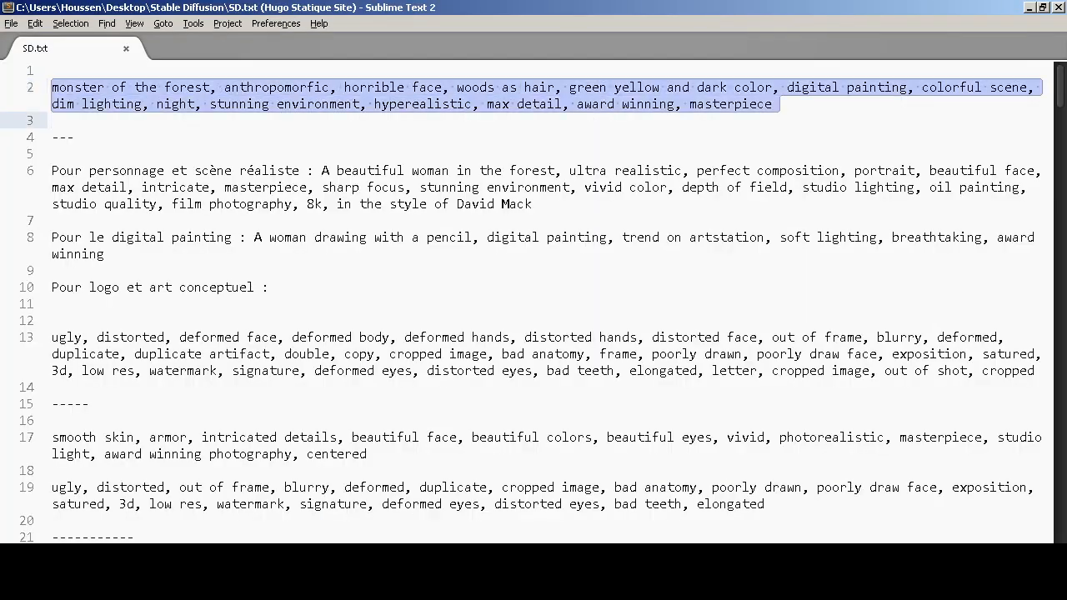
pyautogui.hotkey('alt', 'Tab')
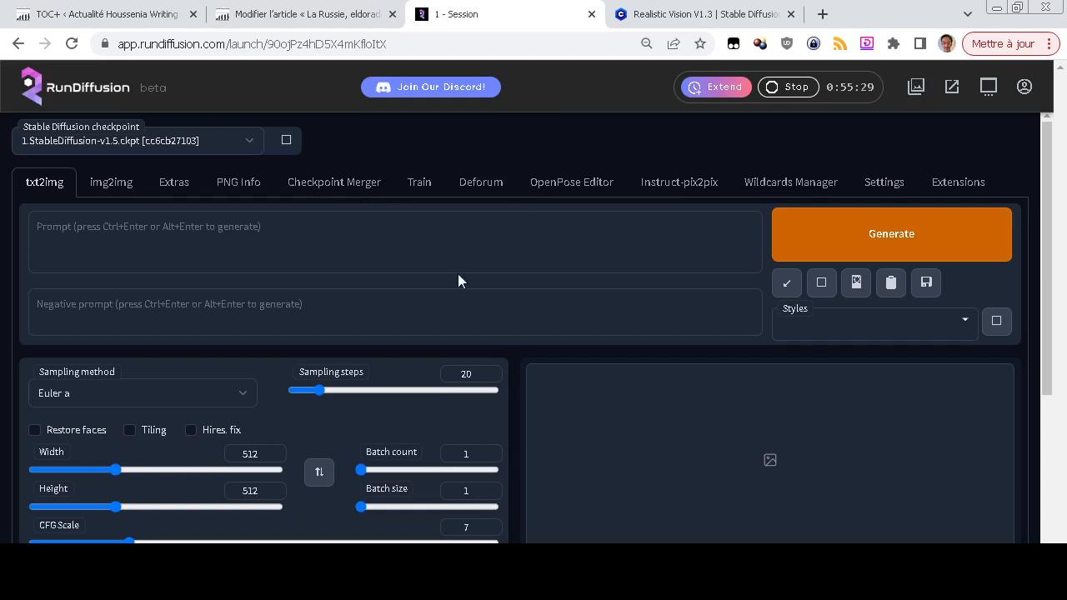
pyautogui.click(409, 238)
pyautogui.hotkey('ctrl', 'v')
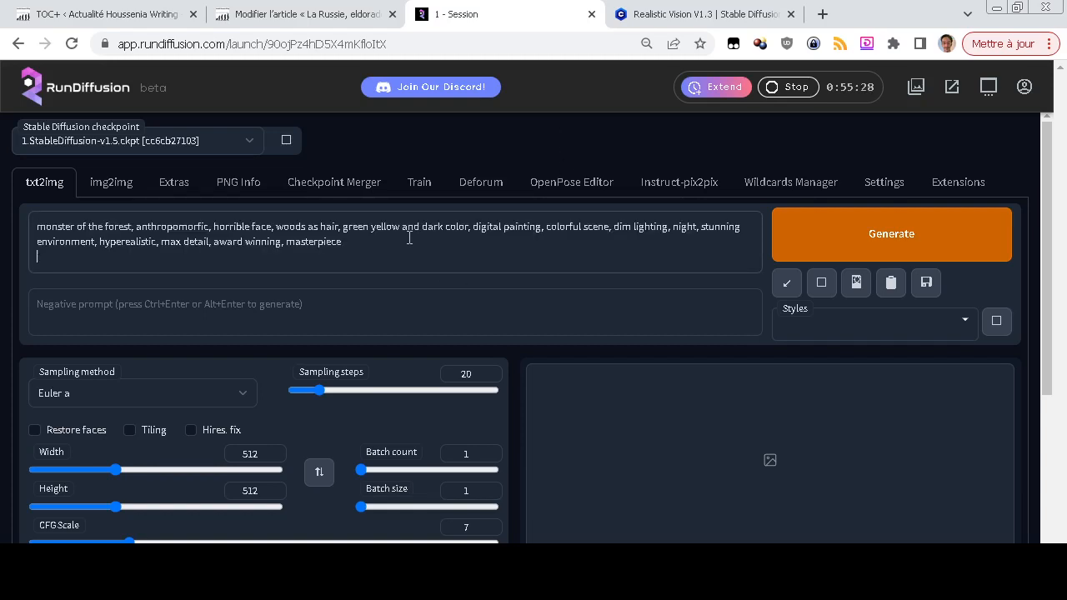
# Switch the Stable Diffusion checkpoint to deliberate_v2.ckpt.
pyautogui.click(110, 148)
pyautogui.scroll(-4, 150, 284)
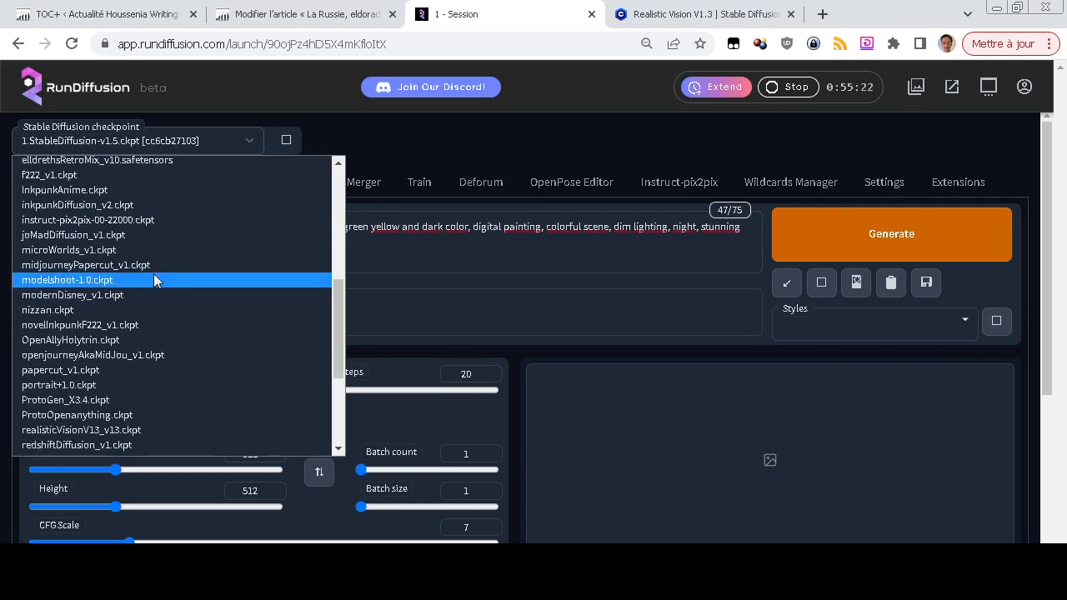
pyautogui.scroll(2, 154, 280)
pyautogui.click(154, 270)
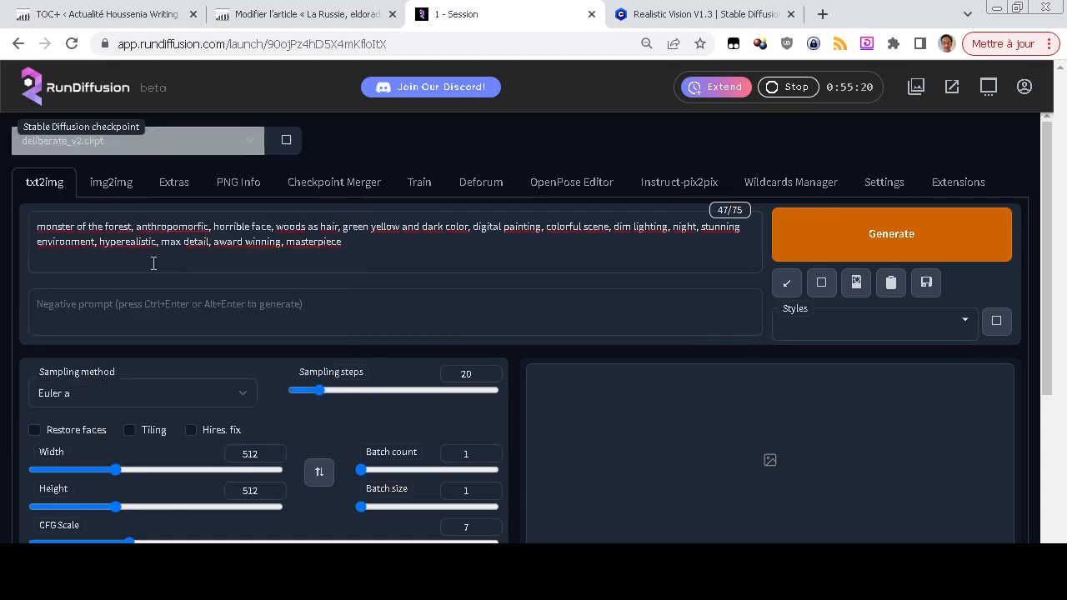
# Copy the "ugly, distorted, deformed face" text on line 13 of SD.txt into RunDiffusion's txt2img negative prompt.
pyautogui.hotkey('alt', 'Tab')
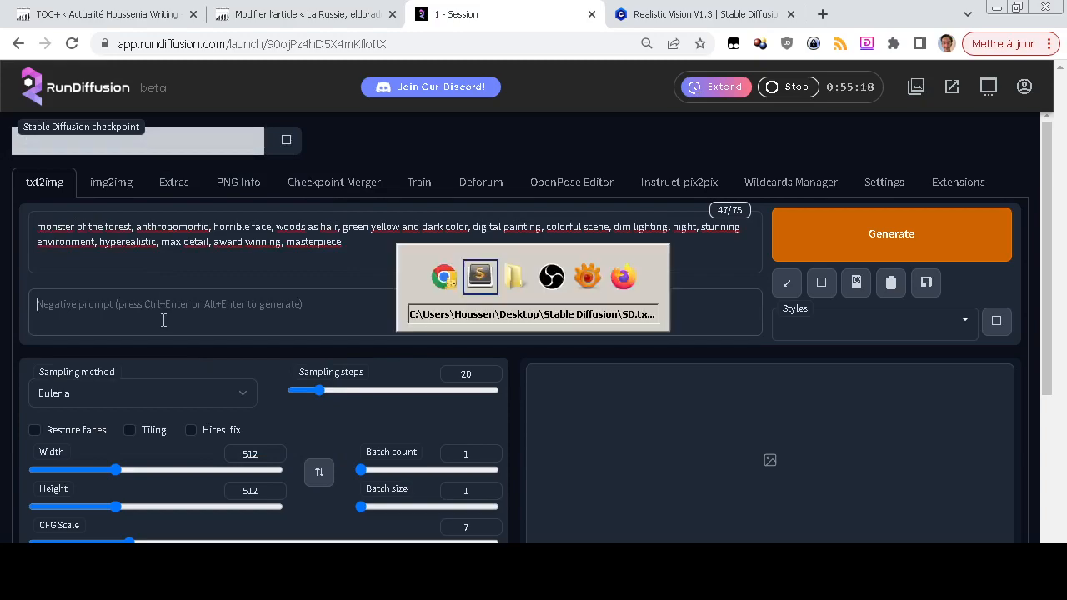
pyautogui.press('Down')
pyautogui.press('Down')
pyautogui.press('Down')
pyautogui.press('Down')
pyautogui.press('Down')
pyautogui.press('Down')
pyautogui.press('Down')
pyautogui.press('Down')
pyautogui.press('Down')
pyautogui.press('Down')
pyautogui.press('Down')
pyautogui.press('Down')
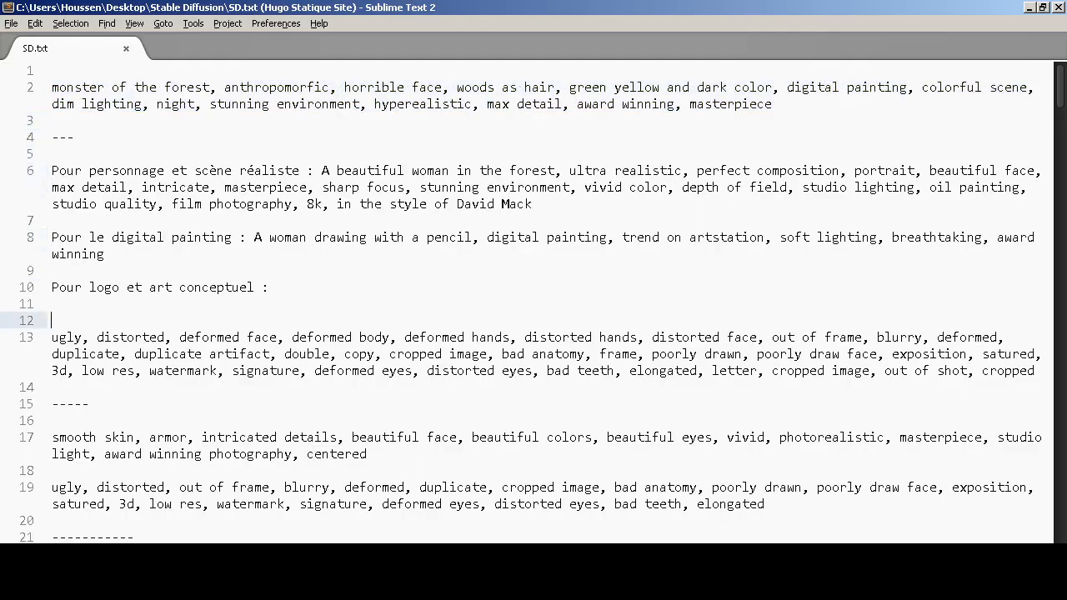
pyautogui.hotkey('shift', 'Down')
pyautogui.hotkey('shift', 'Down')
pyautogui.hotkey('shift', 'Down')
pyautogui.hotkey('ctrl', 'c')
pyautogui.hotkey('alt', 'Tab')
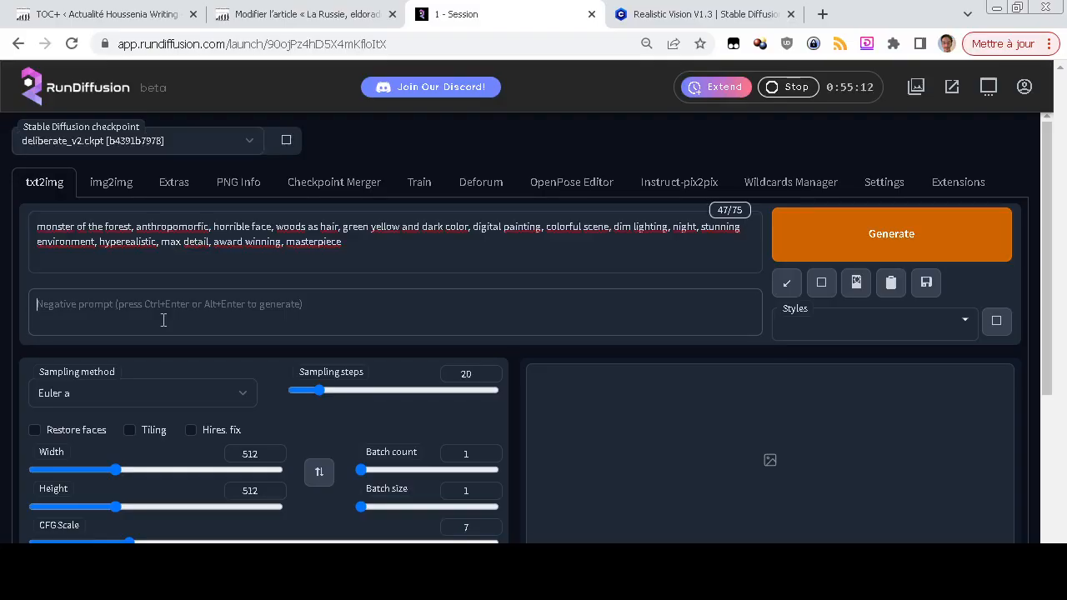
pyautogui.click(164, 320)
pyautogui.hotkey('ctrl', 'v')
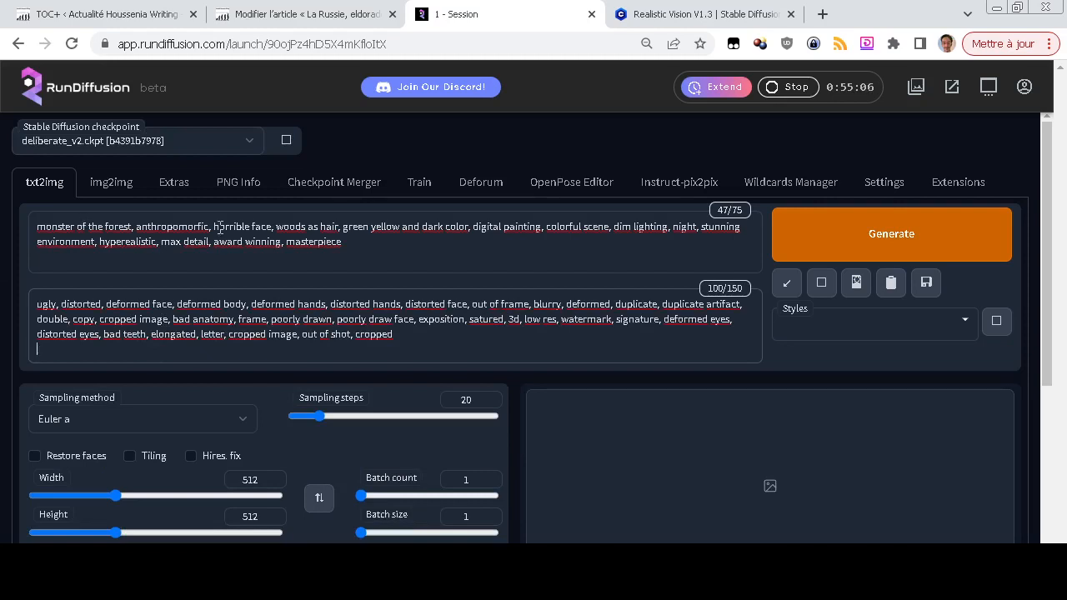
# Generate a 512 × 512 image from the forest monster prompt and enlarge the result.
pyautogui.click(874, 250)
pyautogui.scroll(-4, 0, 317)
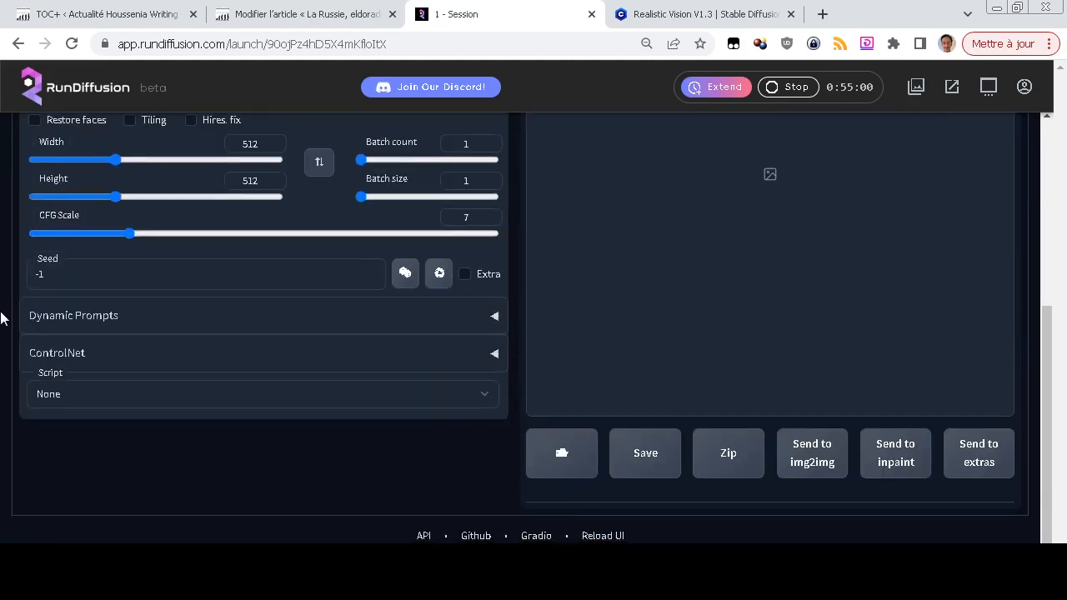
pyautogui.scroll(4, 0, 317)
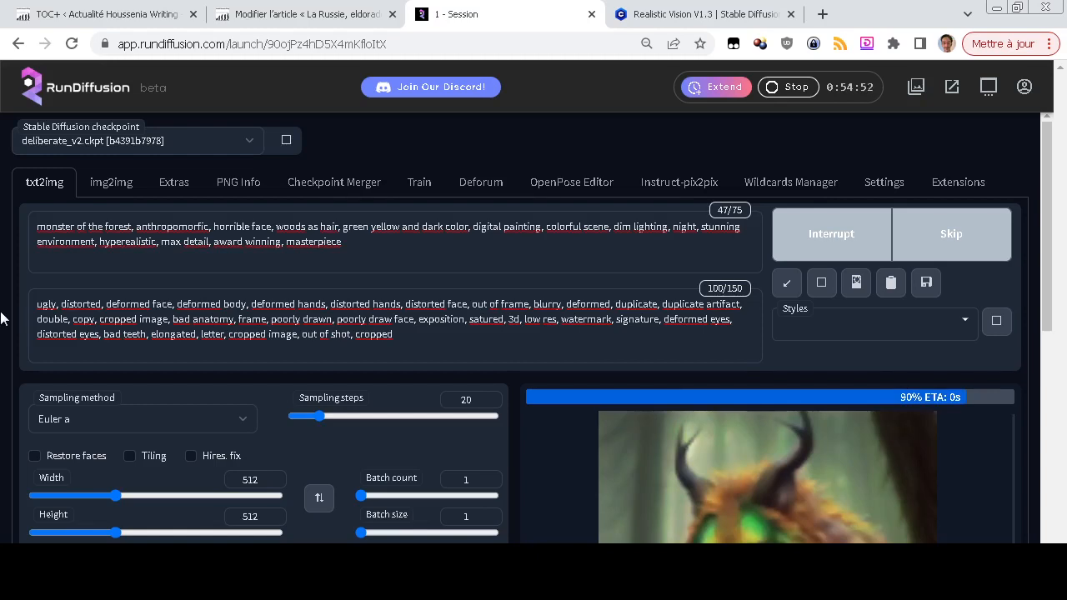
pyautogui.scroll(-2, 3, 315)
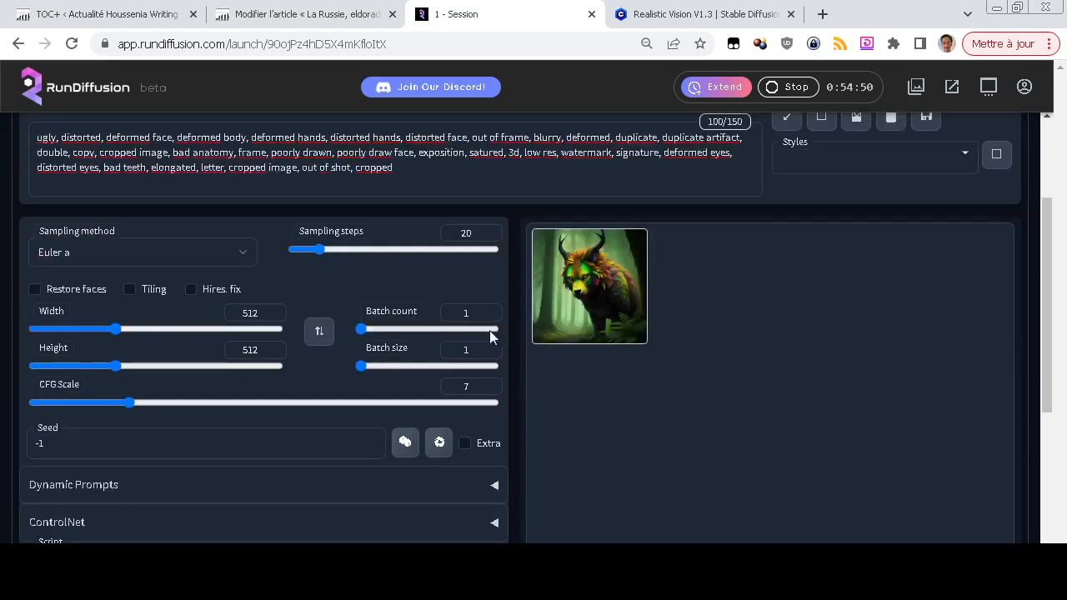
pyautogui.click(561, 305)
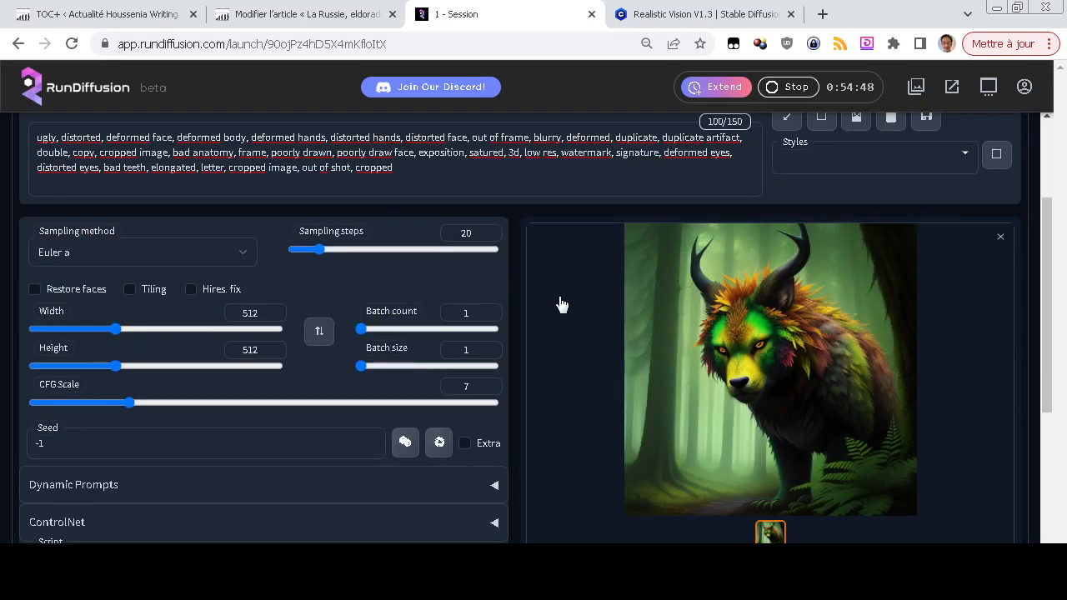
# Generate another image with the same prompts and settings.
pyautogui.scroll(2, 562, 305)
pyautogui.click(834, 239)
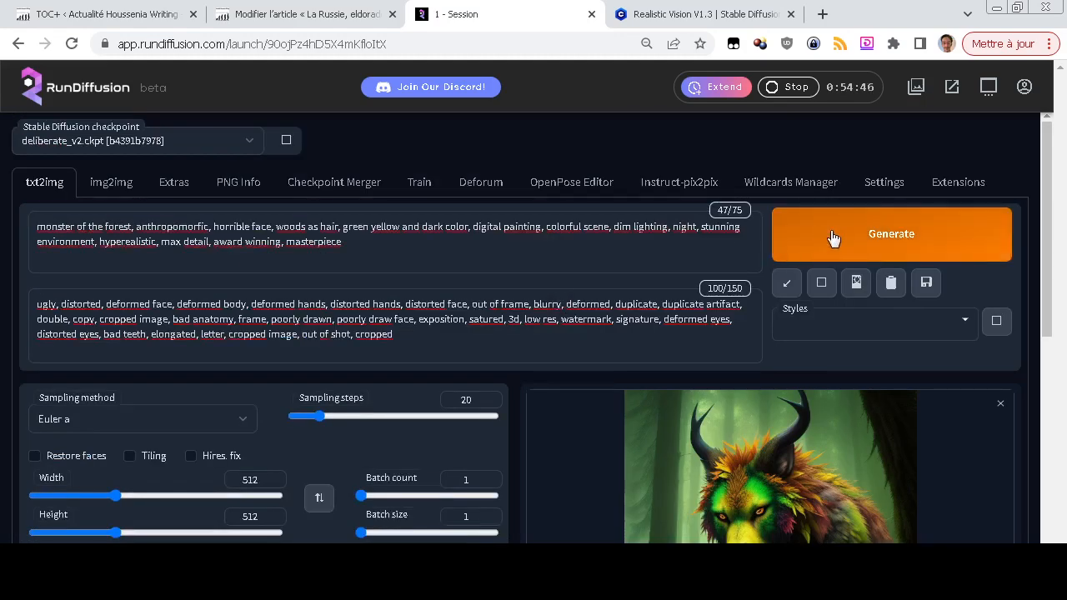
pyautogui.scroll(-2, 4, 316)
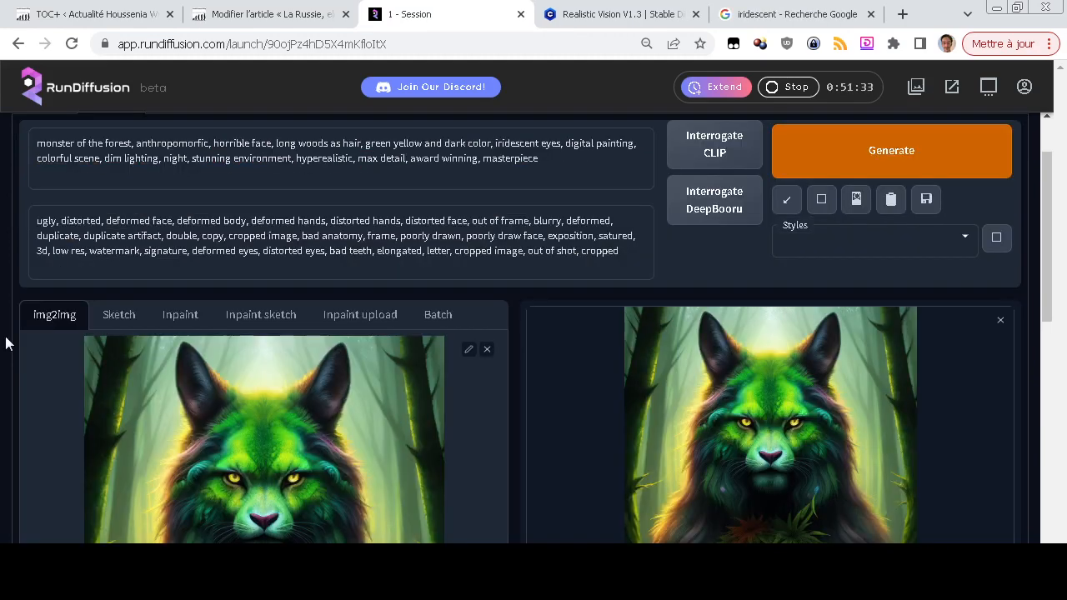
pyautogui.scroll(1, 3, 357)
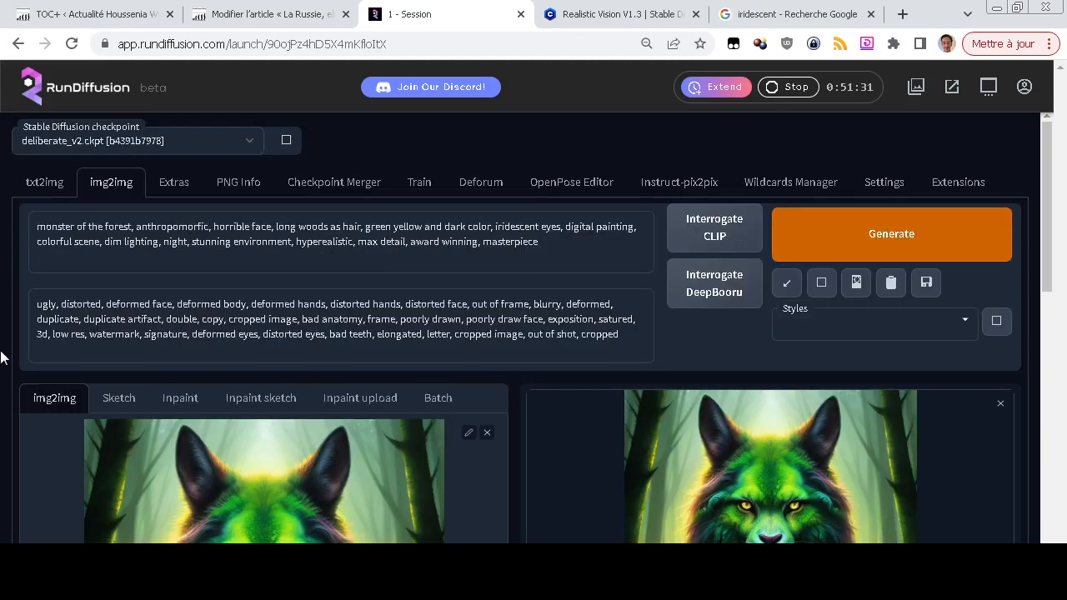
pyautogui.scroll(-2, 3, 357)
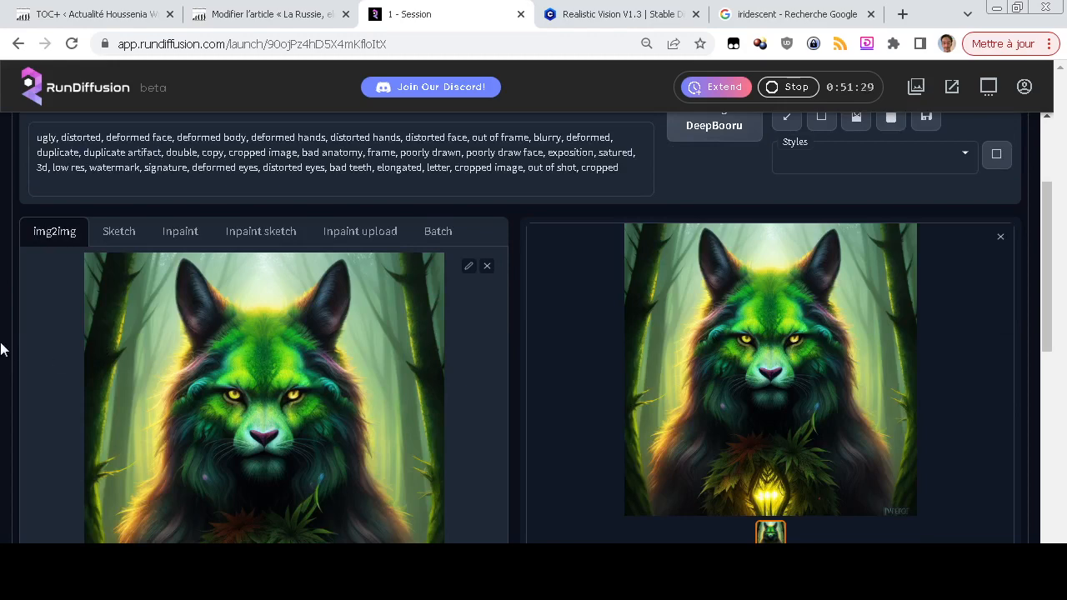
pyautogui.scroll(-2, 2, 355)
pyautogui.scroll(4, 2, 351)
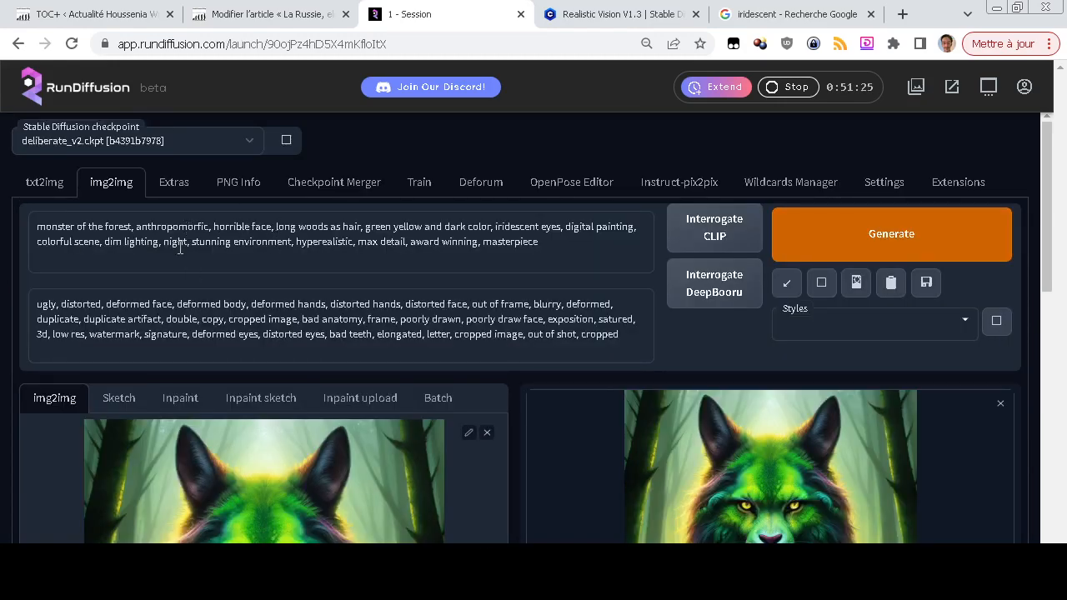
pyautogui.scroll(-2, 2, 473)
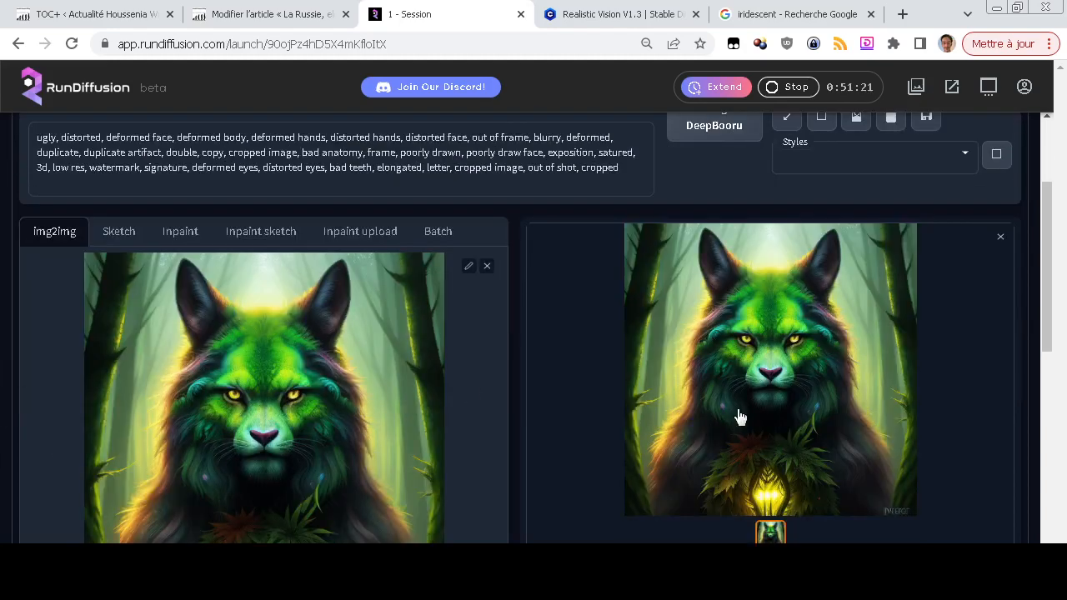
# Expand the ControlNet section of the img2img settings and enable ControlNet.
pyautogui.scroll(-8, 2, 430)
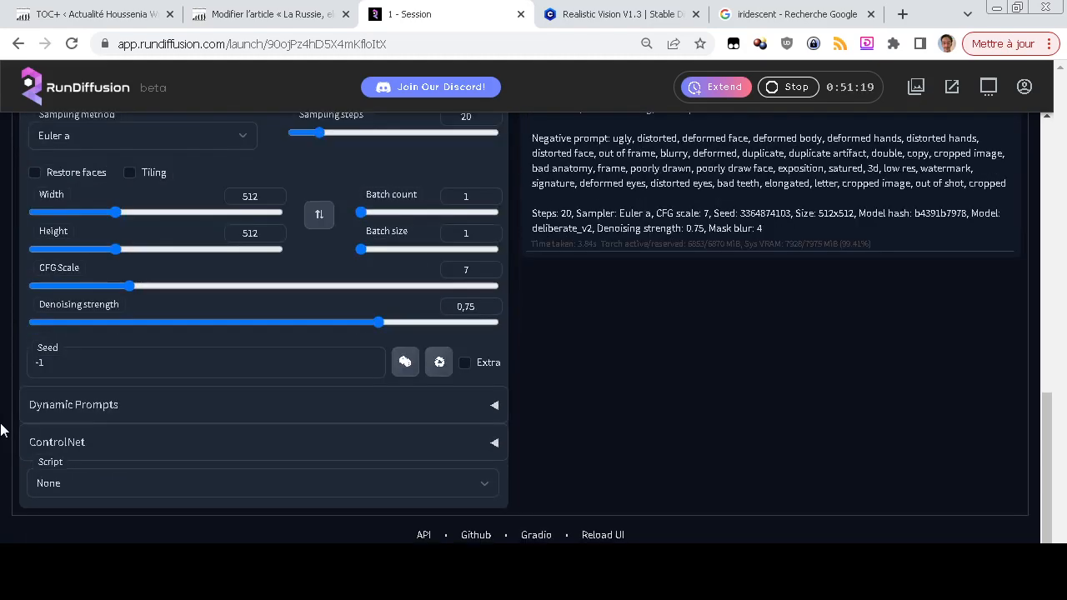
pyautogui.click(55, 442)
pyautogui.scroll(-3, 2, 446)
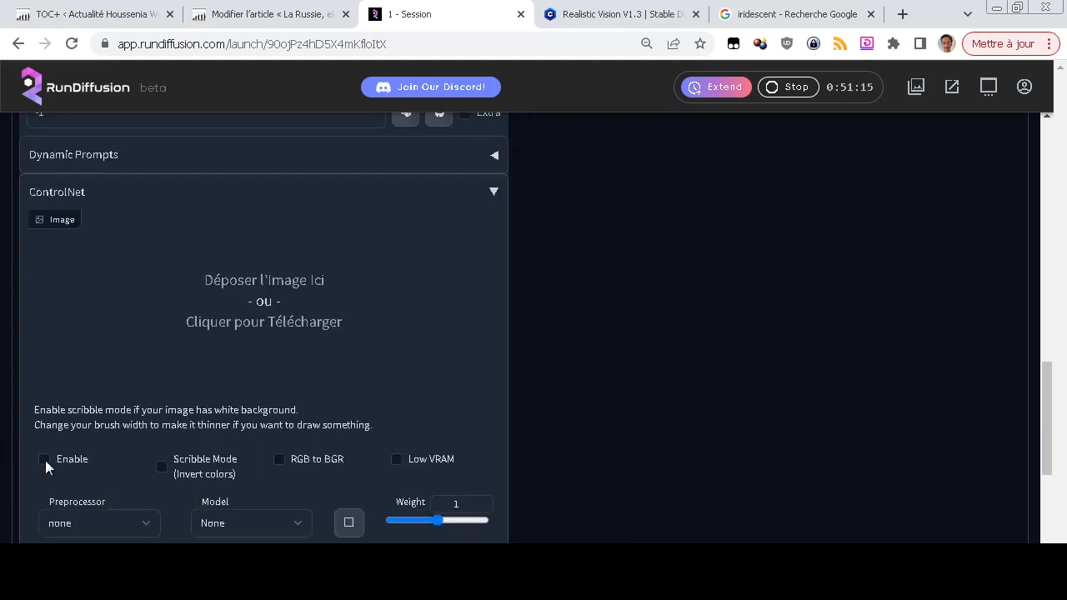
pyautogui.click(43, 459)
pyautogui.scroll(-2, 3, 454)
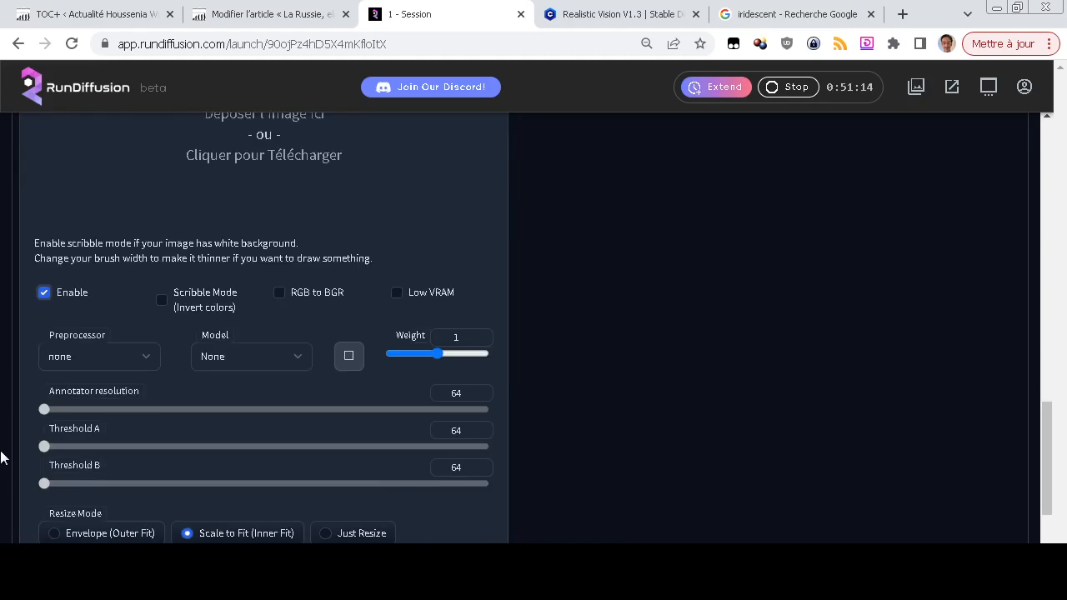
# Set the ControlNet preprocessor to depth and its model to control_sd15_depth.
pyautogui.click(102, 356)
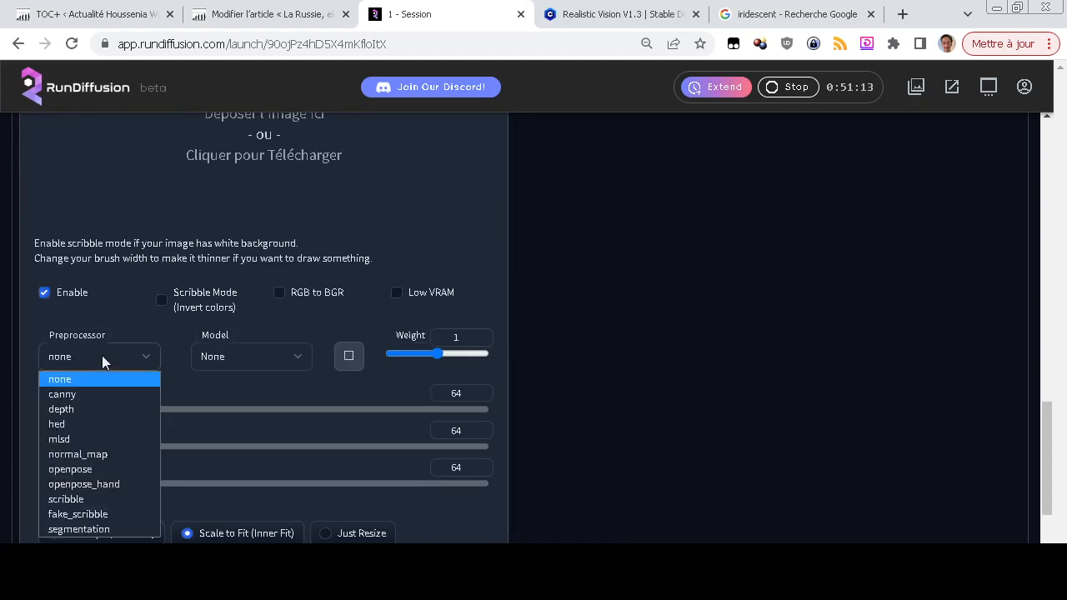
pyautogui.click(105, 409)
pyautogui.click(239, 359)
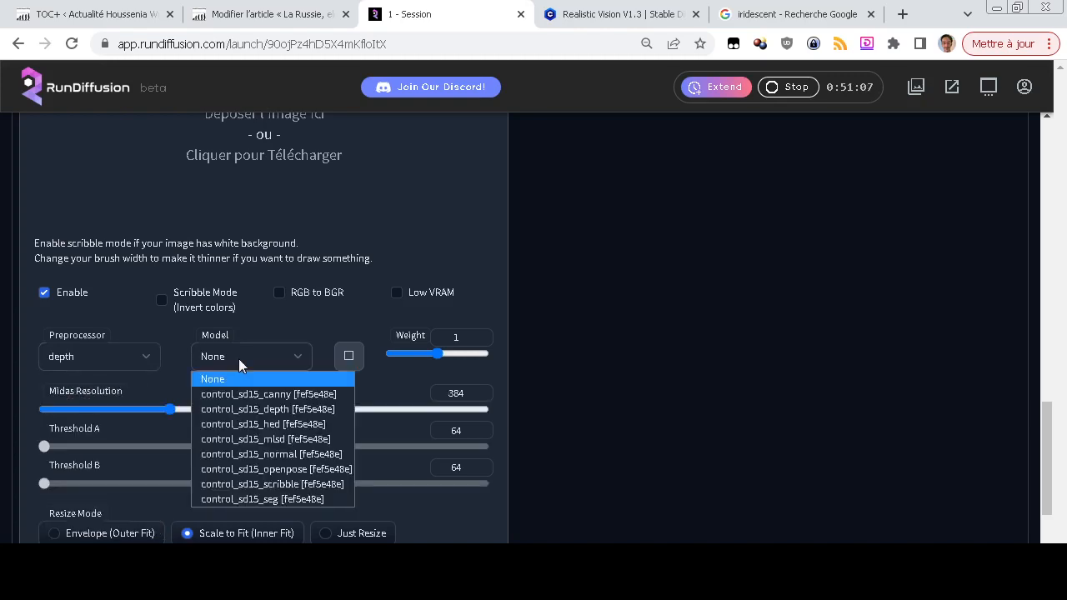
pyautogui.click(250, 408)
# Switch to XnView MP and preview the sample pictures in the Merging models folder at full size, starting with the handbag.
pyautogui.scroll(2, 5, 380)
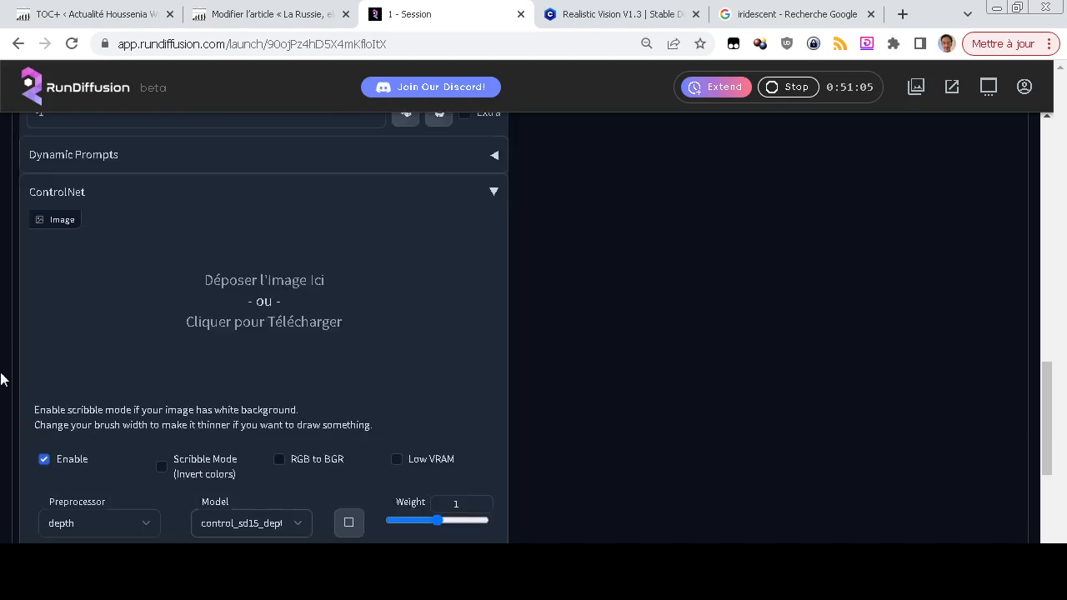
pyautogui.hotkey('alt', 'Tab')
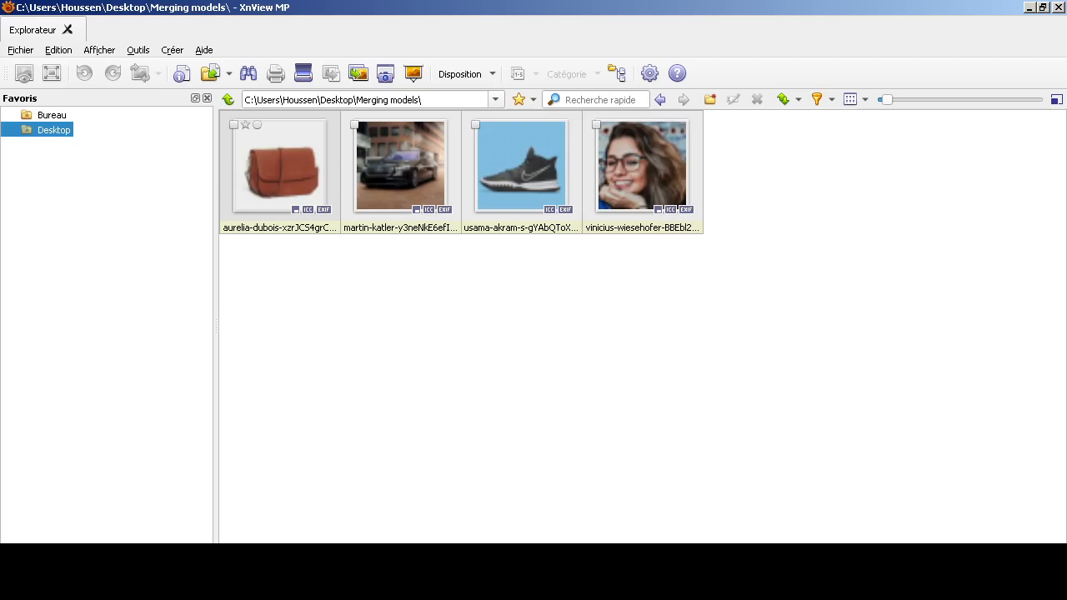
pyautogui.doubleClick(280, 170)
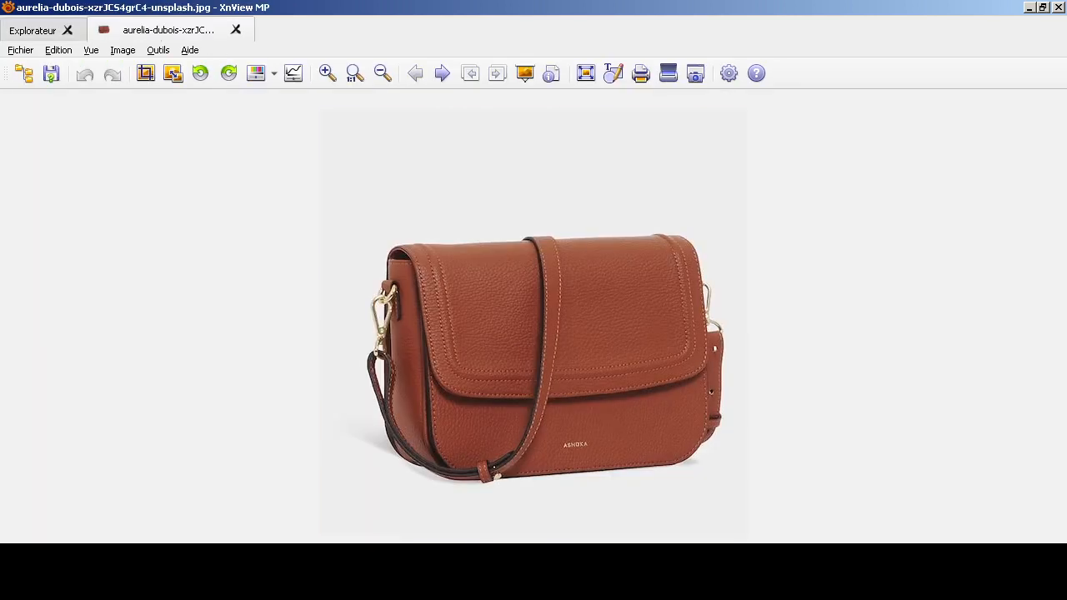
pyautogui.press('Right')
pyautogui.press('Right')
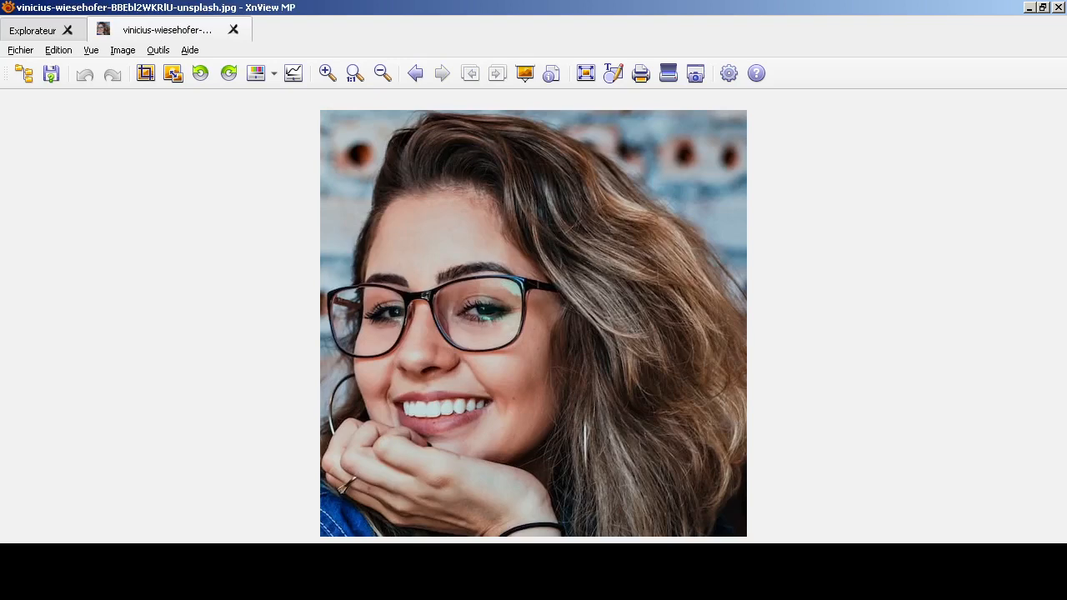
pyautogui.click(234, 30)
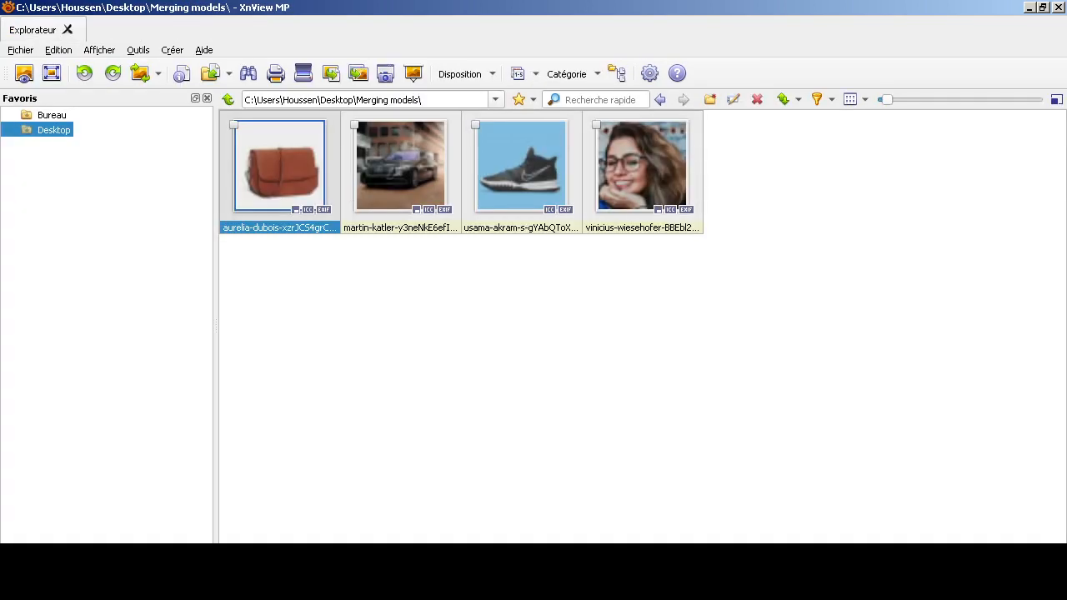
# Shrink the XnView MP window and bring the black sneaker picture into ControlNet as its input image.
pyautogui.click(1043, 7)
pyautogui.scroll(-2, 794, 367)
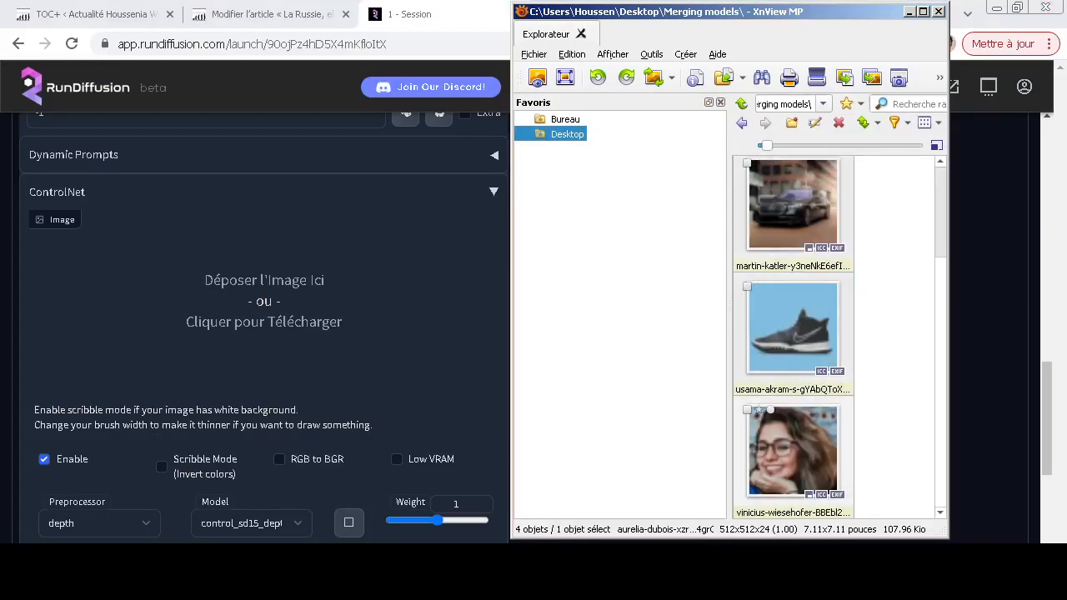
pyautogui.moveTo(792, 327); pyautogui.dragTo(264, 300)
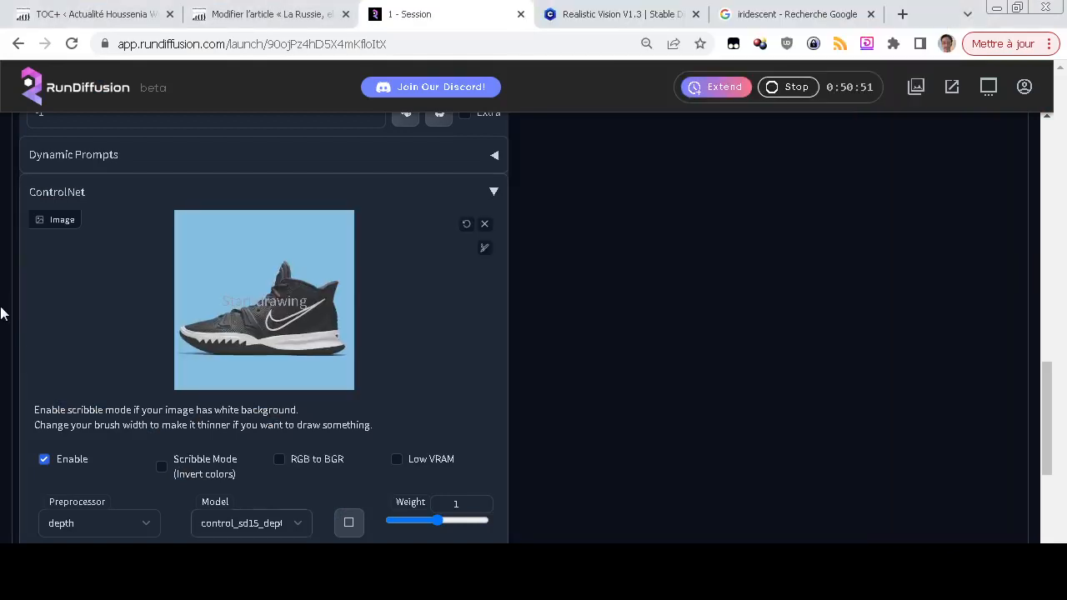
pyautogui.scroll(-1, 86, 393)
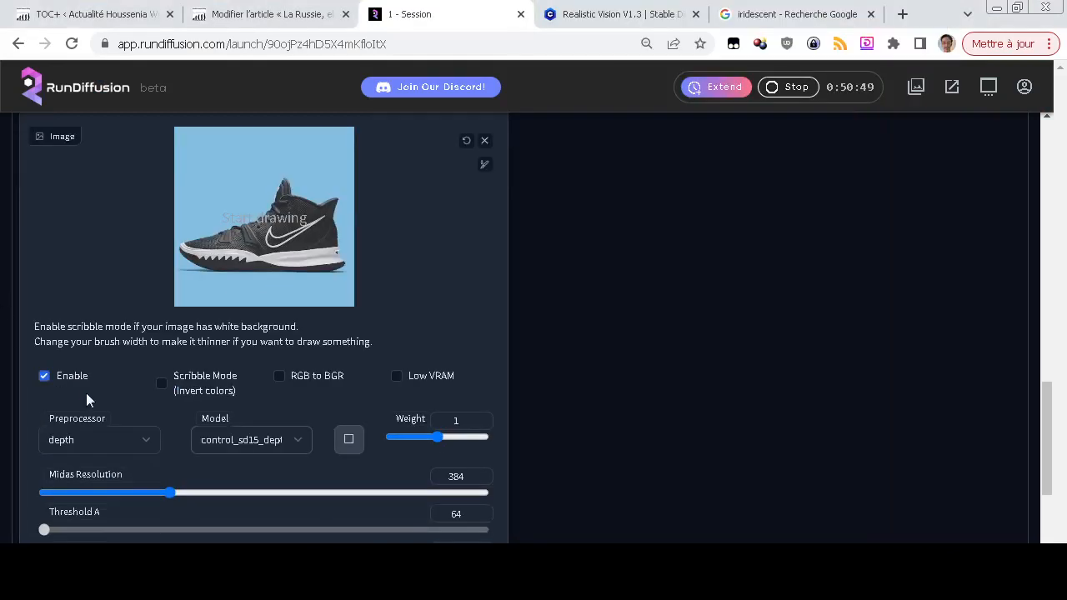
# Review the img2img generation settings and the ControlNet depth setup with the sneaker picture.
pyautogui.hotkey('alt', 'Tab')
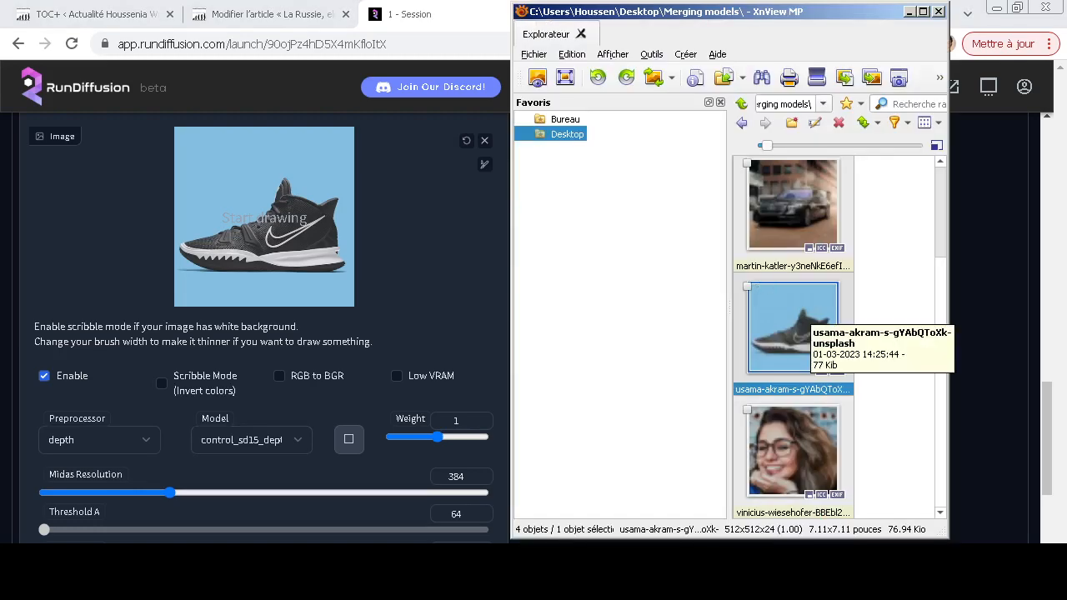
pyautogui.hotkey('alt', 'Tab')
pyautogui.scroll(8, 560, 260)
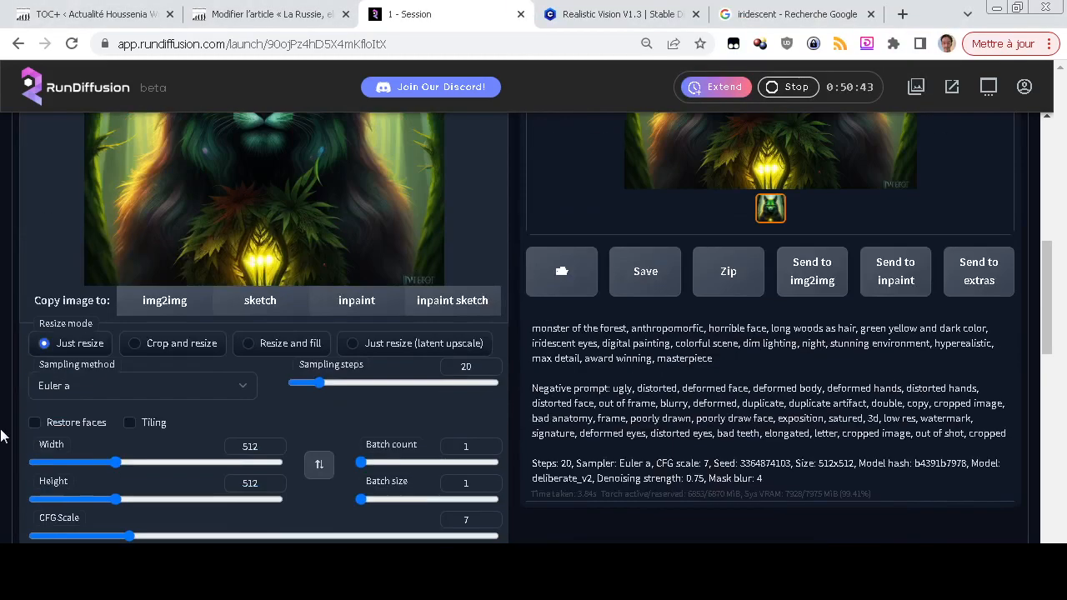
pyautogui.scroll(-4, 559, 260)
pyautogui.scroll(-2, 0, 436)
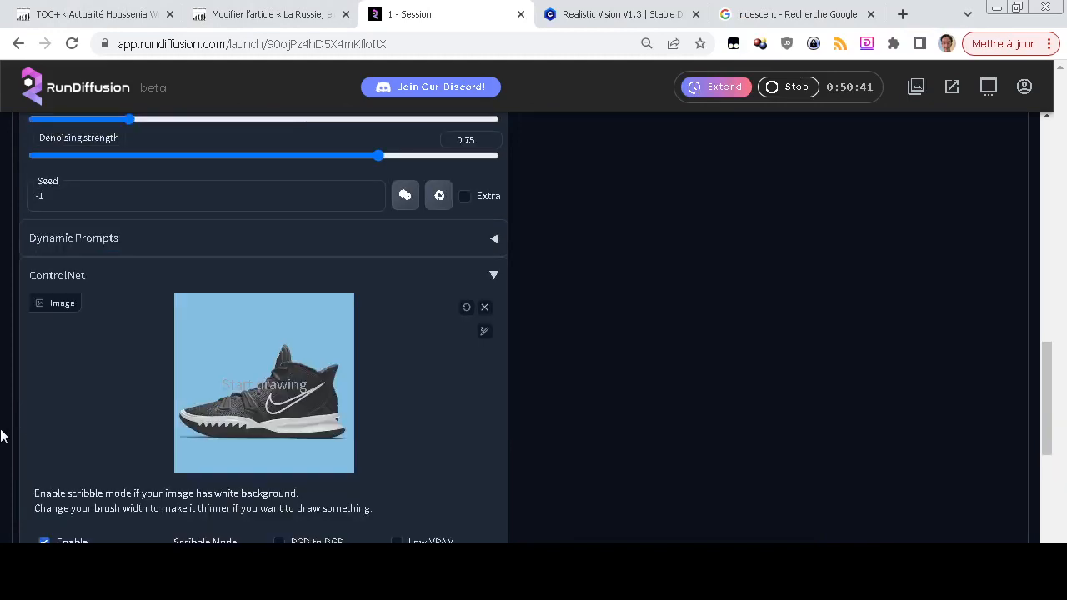
pyautogui.scroll(5, 19, 392)
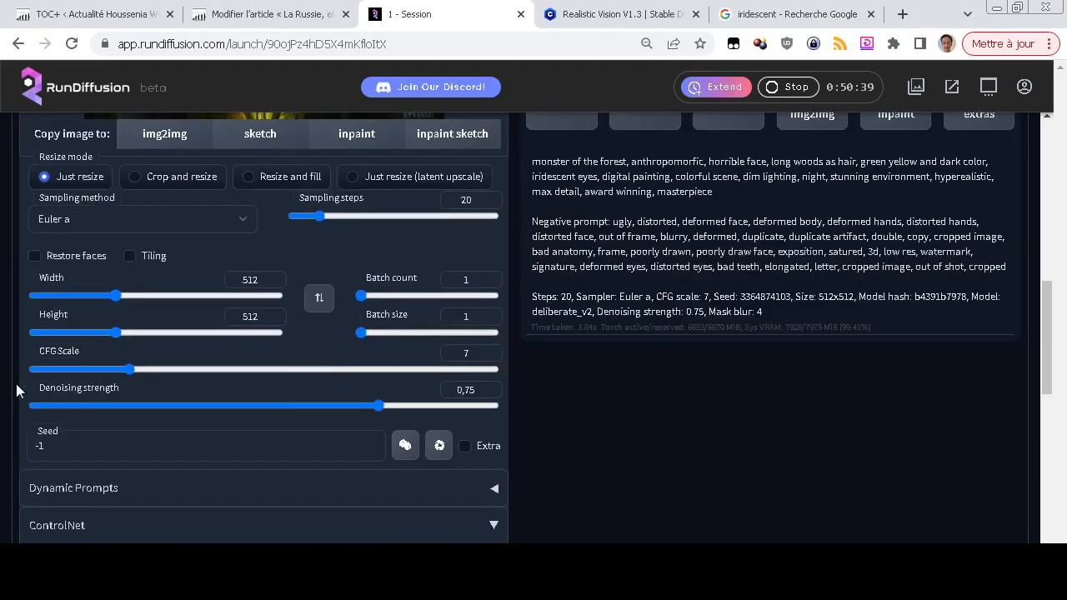
pyautogui.scroll(-1, 5, 322)
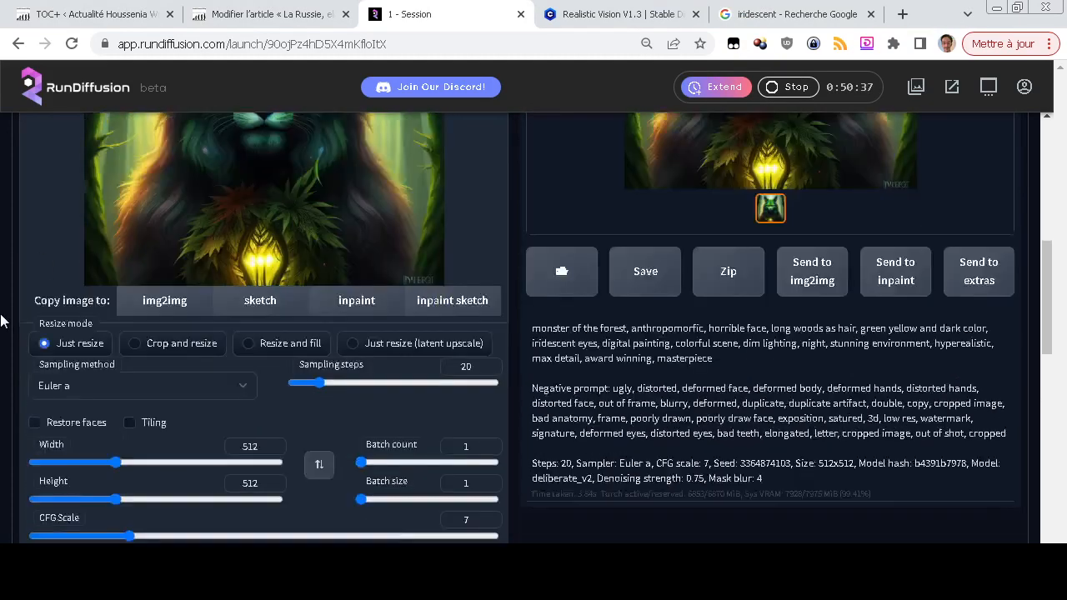
pyautogui.scroll(-6, 3, 400)
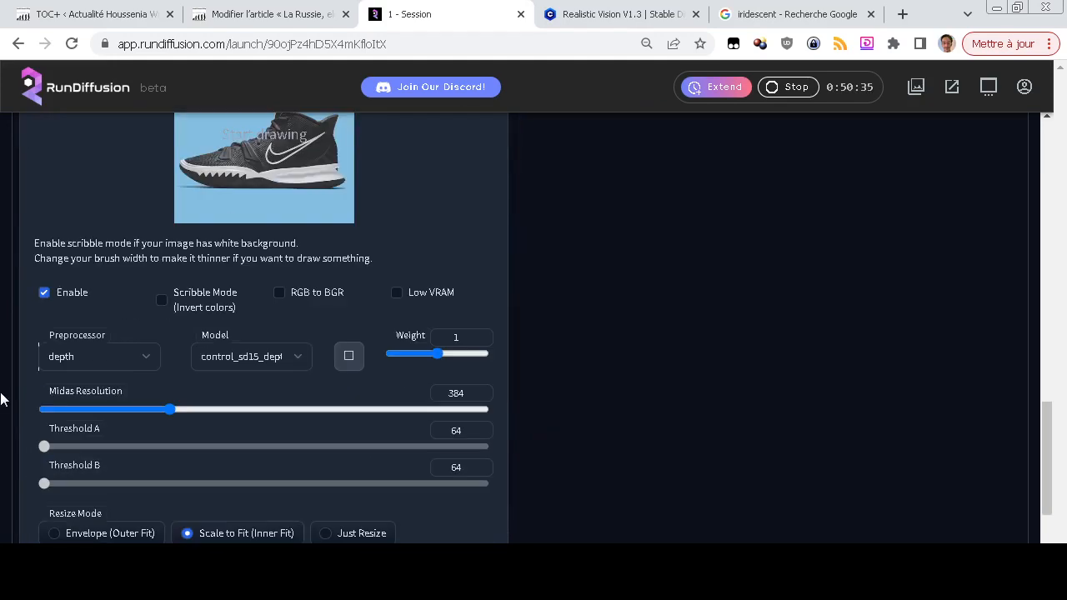
pyautogui.scroll(2, 3, 400)
pyautogui.scroll(13, 4, 399)
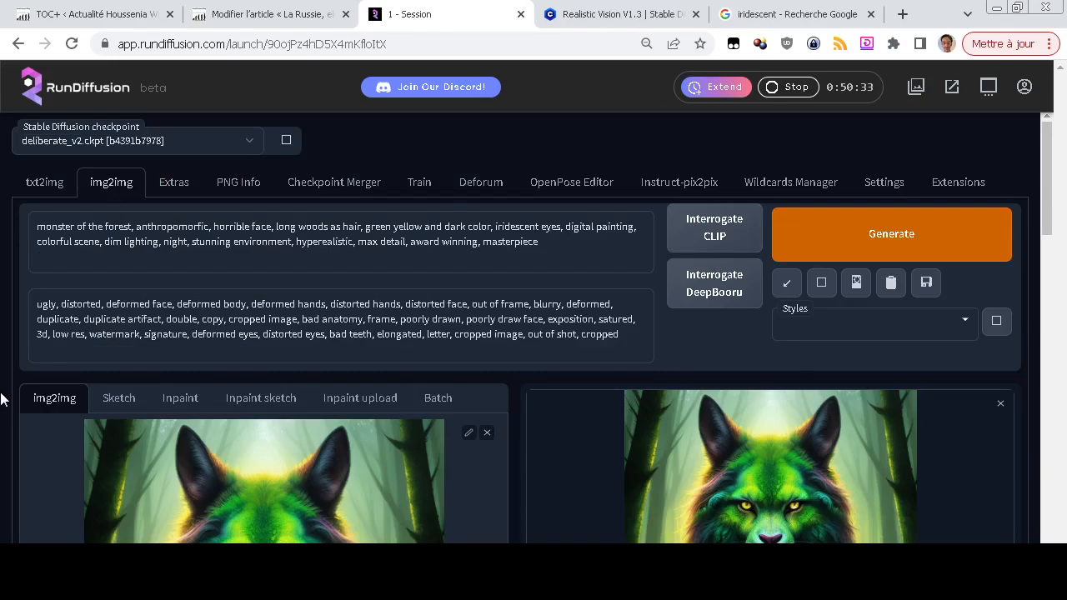
# Generate the img2img blend of the forest monster with the sneaker using the ControlNet depth settings.
pyautogui.scroll(-2, 321, 375)
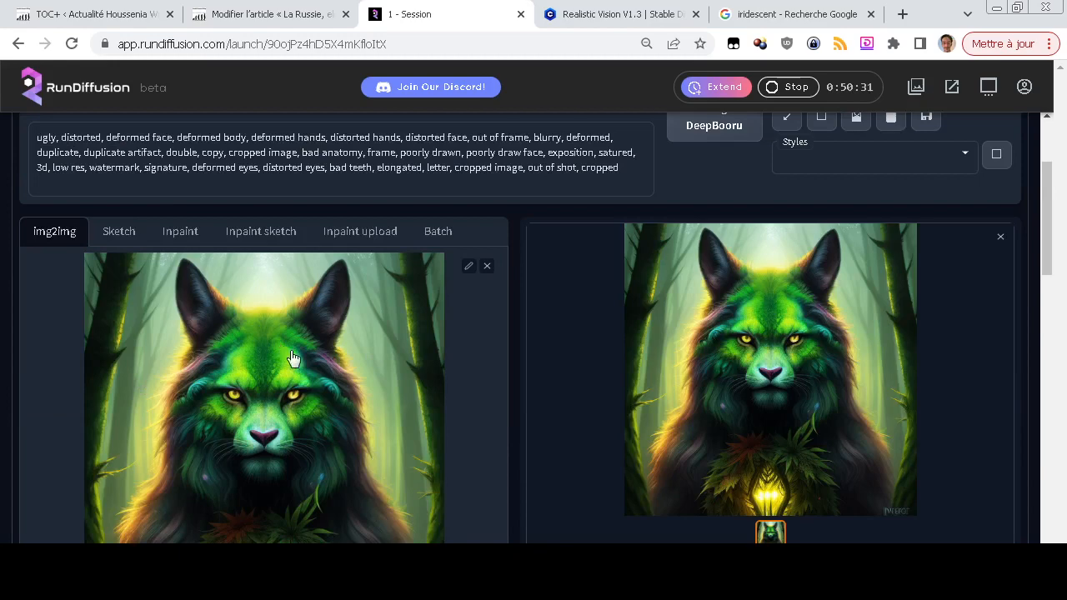
pyautogui.scroll(-3, 1, 359)
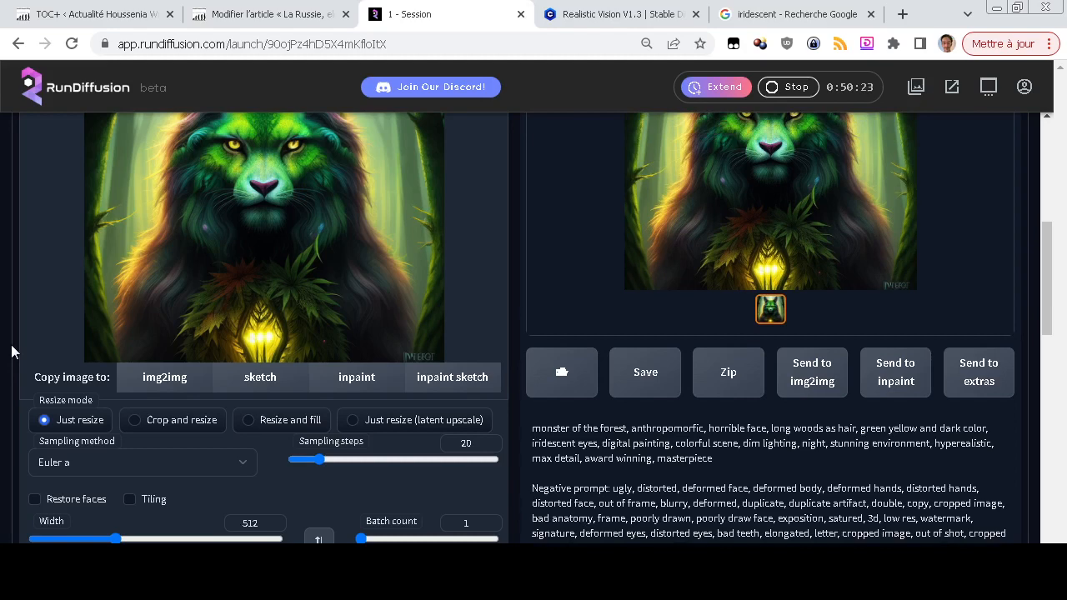
pyautogui.scroll(3, 12, 351)
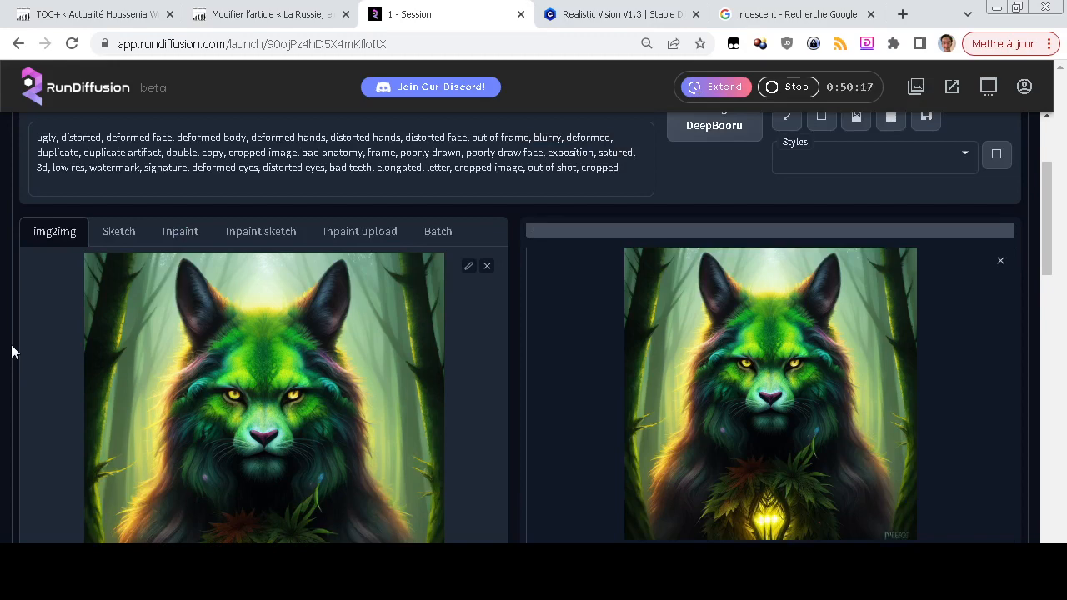
pyautogui.scroll(-3, 11, 351)
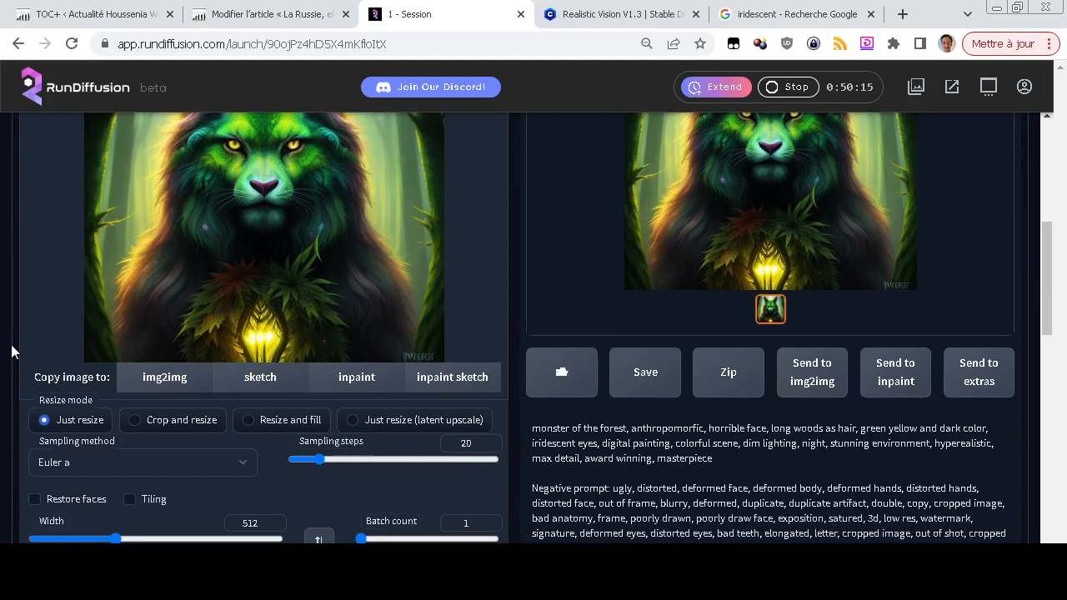
pyautogui.scroll(3, 12, 351)
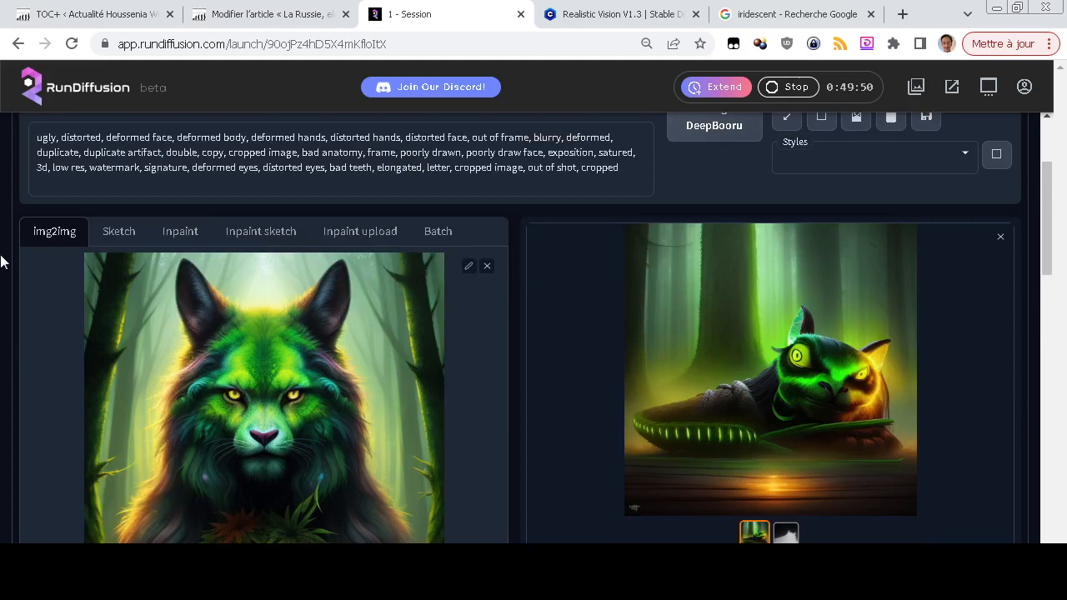
# Check the generated sneaker blend and generate another version with the same depth settings.
pyautogui.scroll(-2, 9, 281)
pyautogui.scroll(2, 10, 281)
pyautogui.scroll(-3, 11, 397)
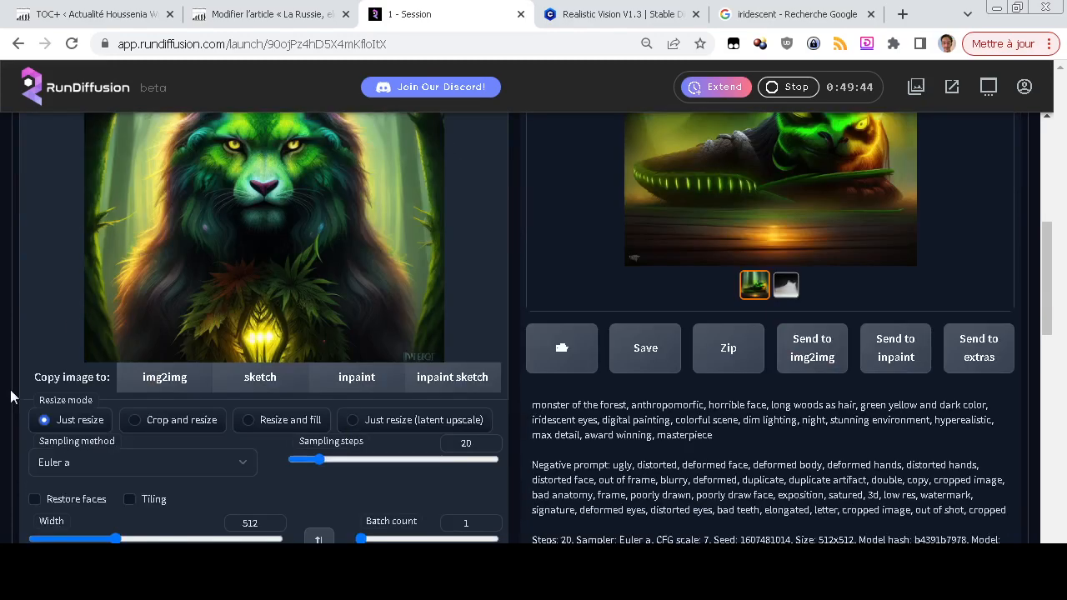
pyautogui.scroll(-2, 11, 397)
pyautogui.scroll(-6, 11, 397)
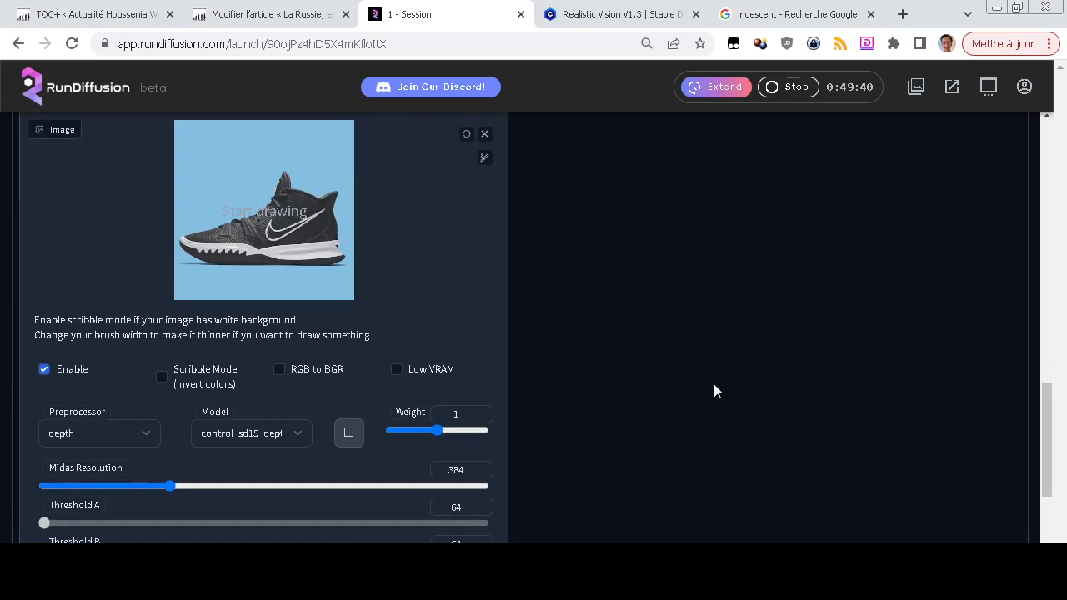
pyautogui.scroll(12, 715, 384)
pyautogui.click(912, 158)
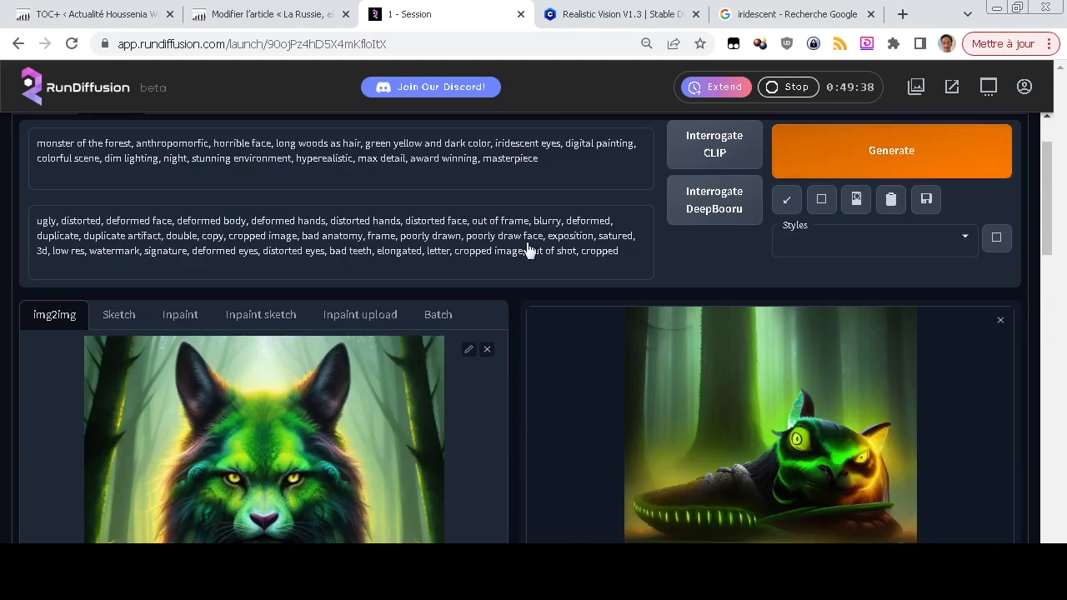
pyautogui.scroll(-2, 2, 371)
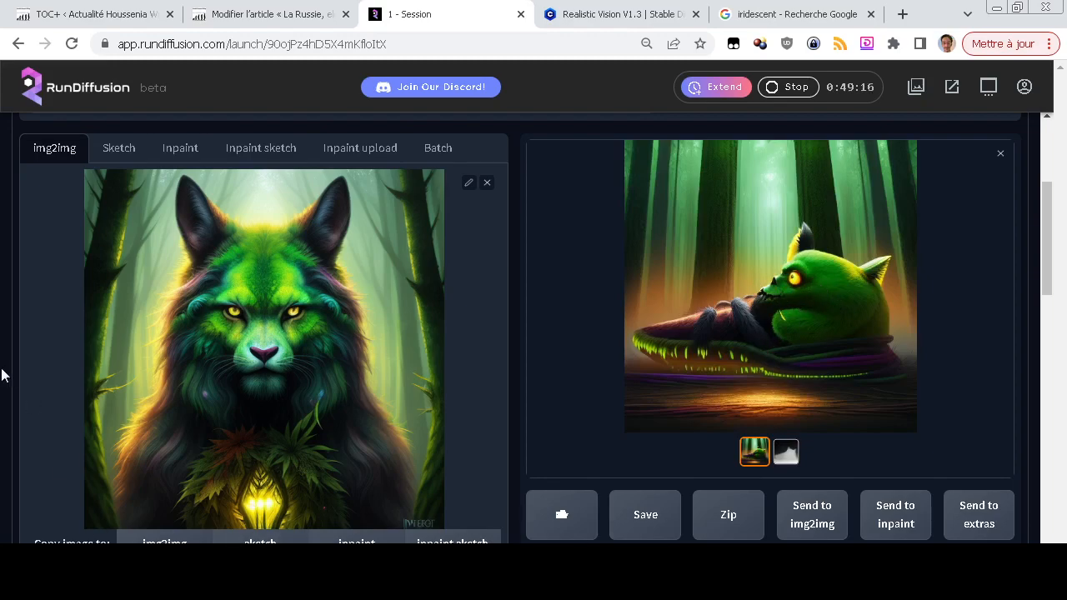
pyautogui.scroll(-3, 2, 375)
pyautogui.scroll(3, 2, 375)
# Set the ControlNet preprocessor to hed and its model to control_sd15_hed, and generate the sneaker blend with them.
pyautogui.scroll(-15, 1, 375)
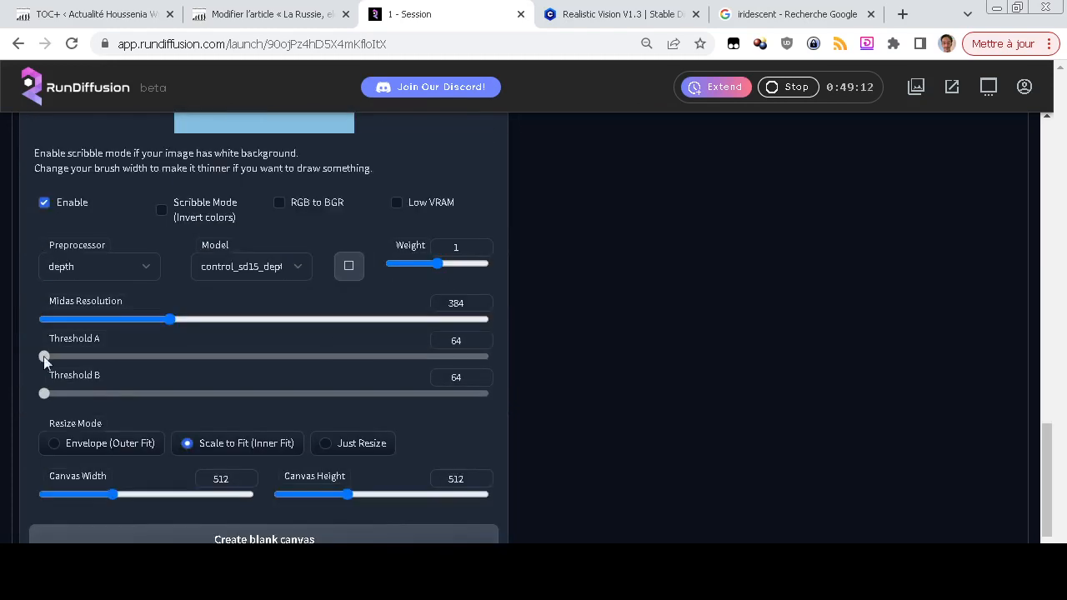
pyautogui.click(119, 273)
pyautogui.click(112, 316)
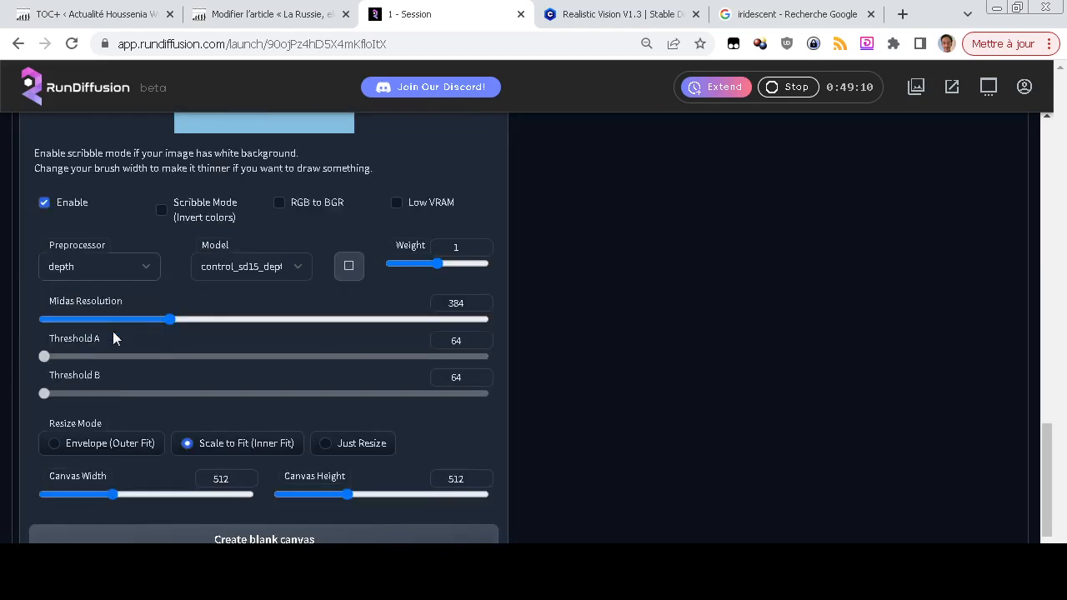
pyautogui.click(244, 263)
pyautogui.click(255, 337)
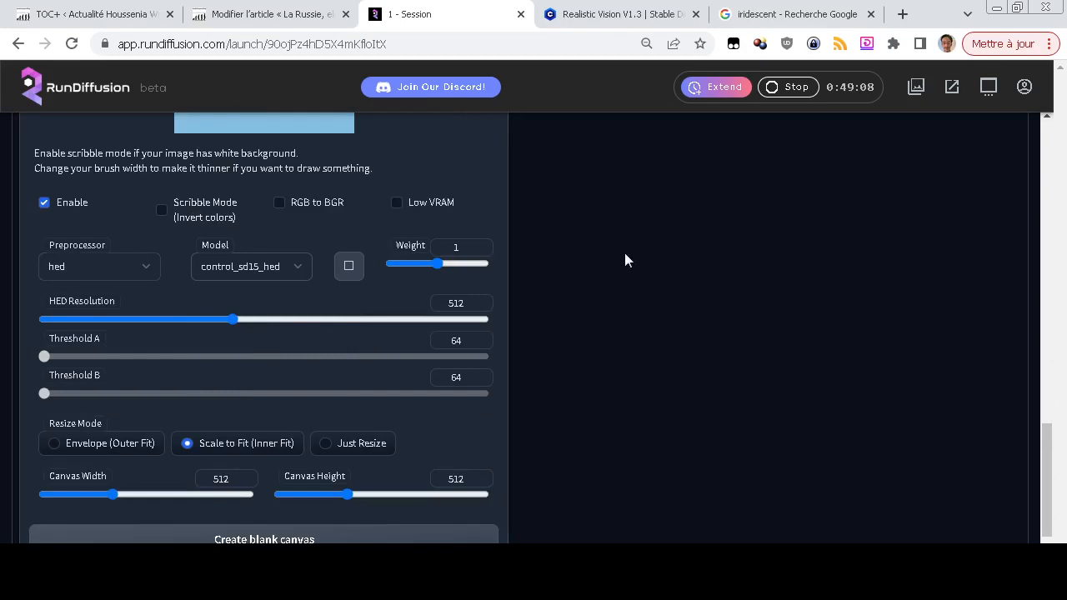
pyautogui.scroll(15, 624, 255)
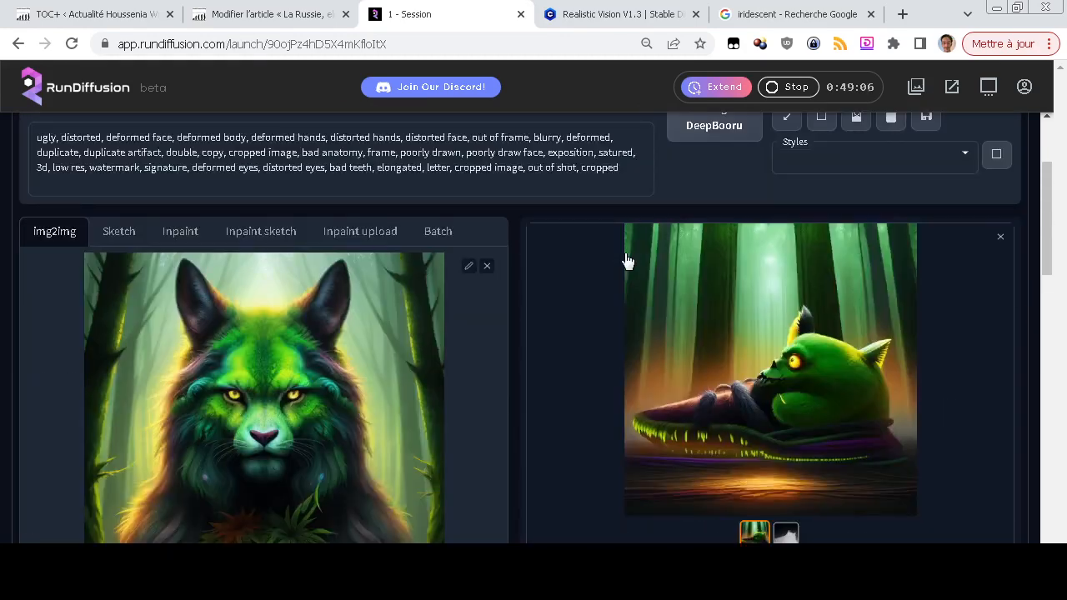
pyautogui.hotkey('ctrl', 'Return')
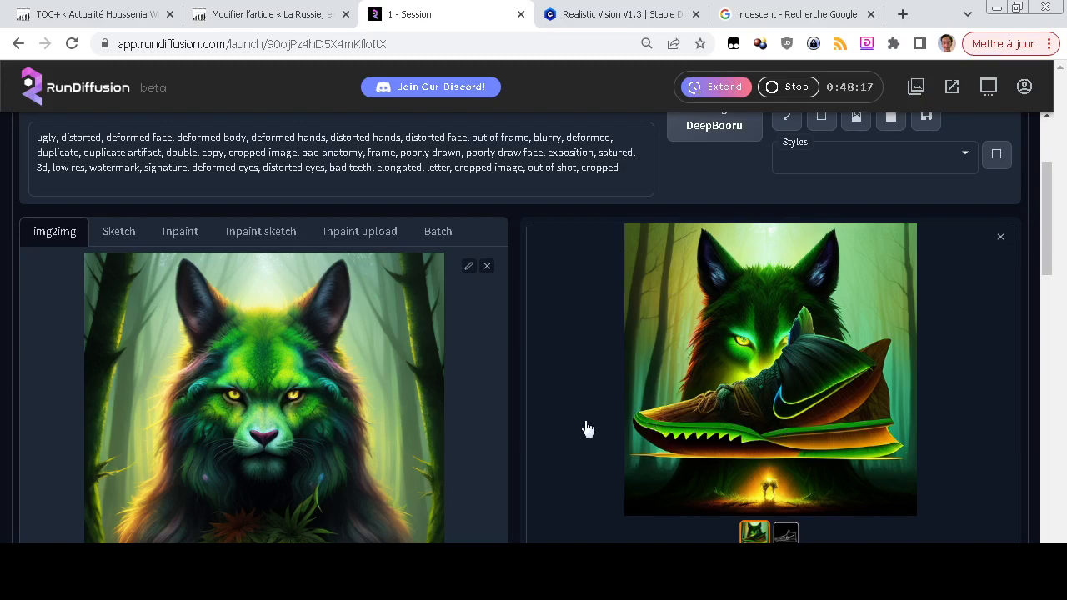
# Set the ControlNet preprocessor back to depth and select control_sd15_hed as its model.
pyautogui.scroll(-2, 583, 429)
pyautogui.scroll(-10, 572, 430)
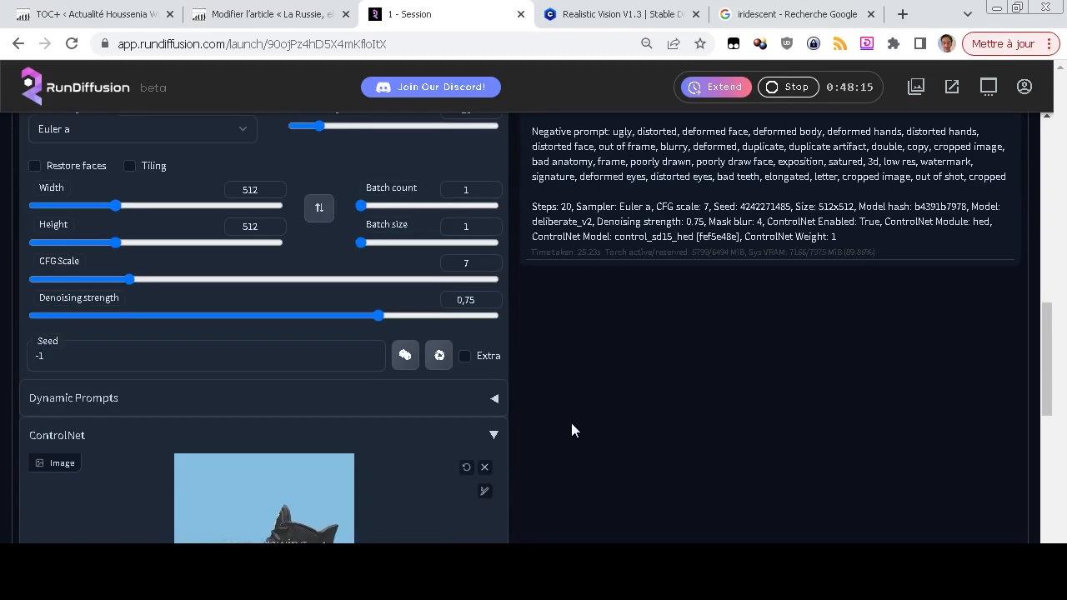
pyautogui.scroll(-1, 572, 430)
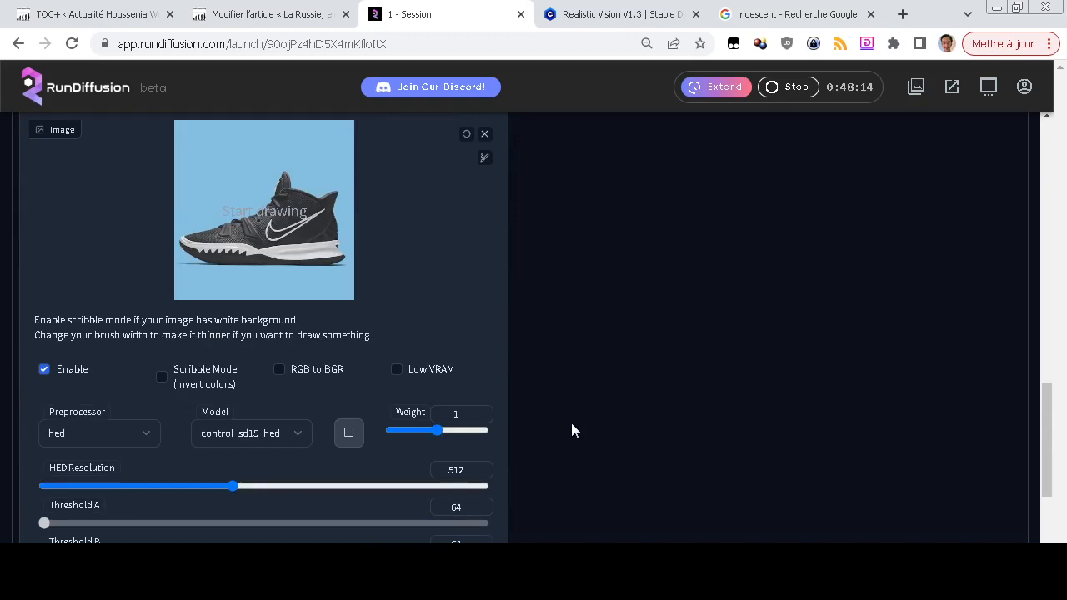
pyautogui.click(117, 426)
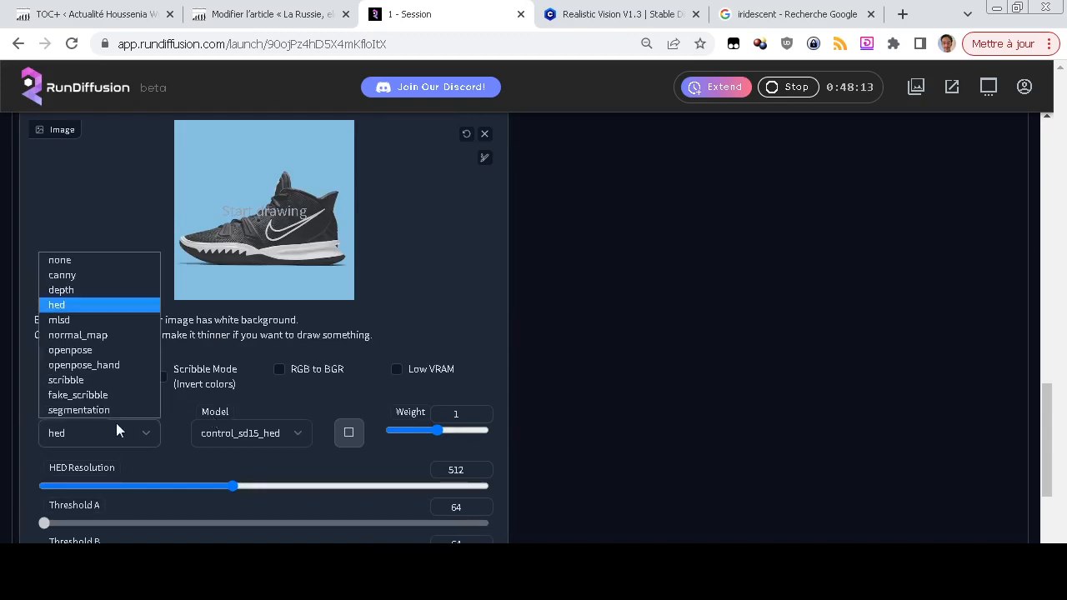
pyautogui.click(109, 290)
pyautogui.click(243, 432)
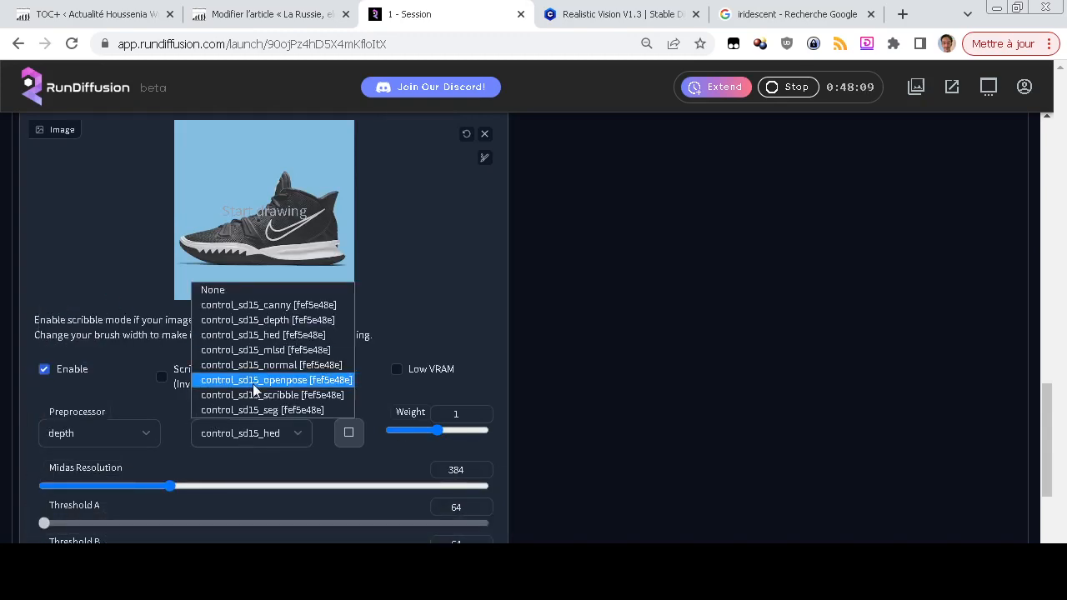
pyautogui.click(263, 334)
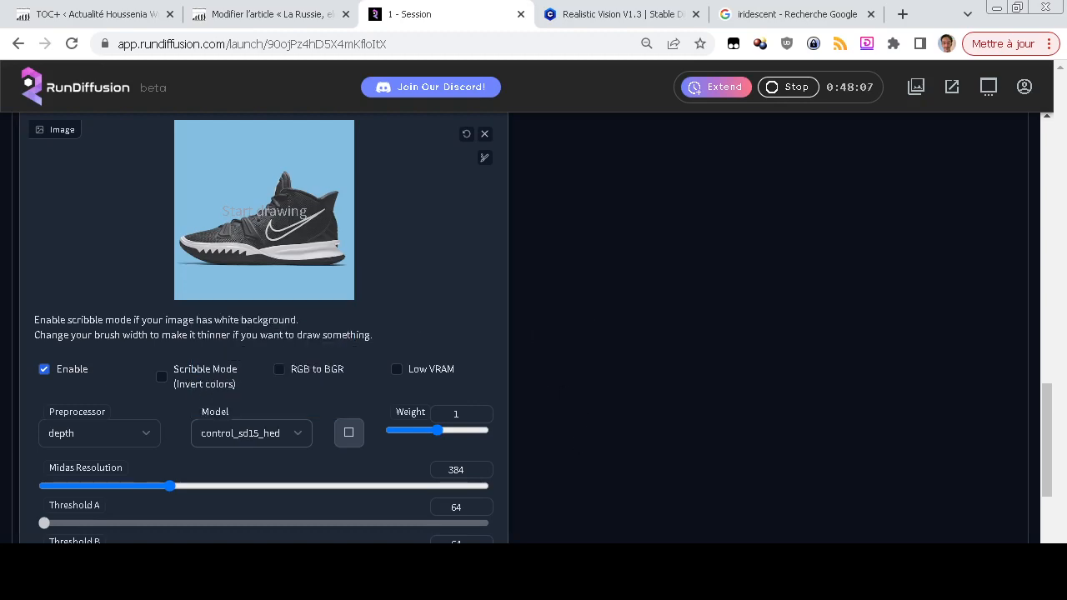
# Switch to XnView MP and bring the brown handbag picture into ControlNet as its input image.
pyautogui.hotkey('alt', 'Tab')
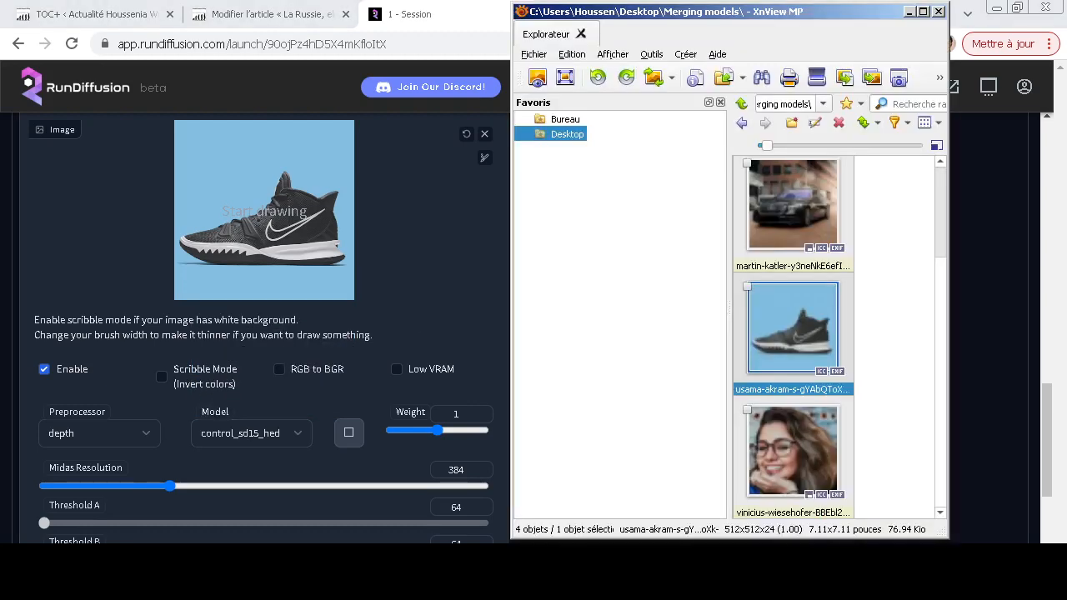
pyautogui.scroll(2, 793, 335)
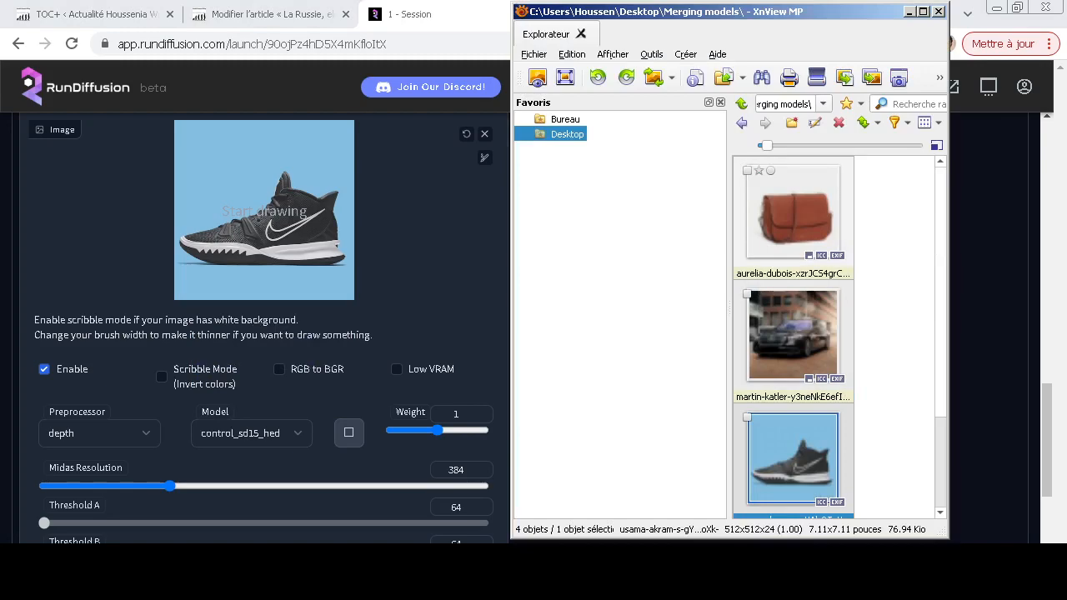
pyautogui.click(793, 215)
pyautogui.moveTo(793, 215); pyautogui.dragTo(433, 289)
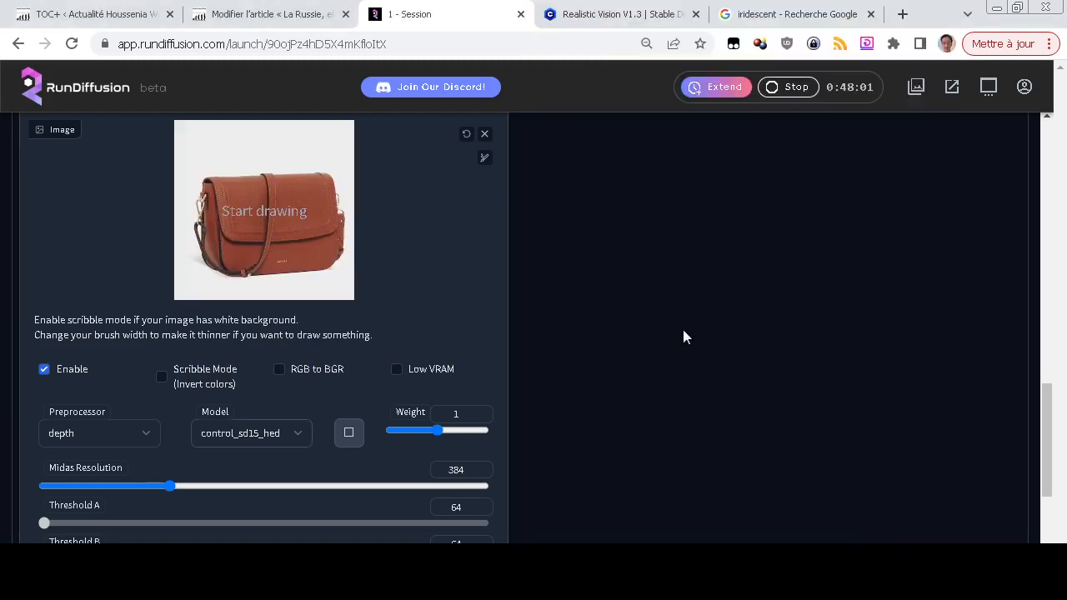
# Generate the img2img blend of the forest monster with the handbag, and review the image and its generation parameters.
pyautogui.scroll(10, 511, 403)
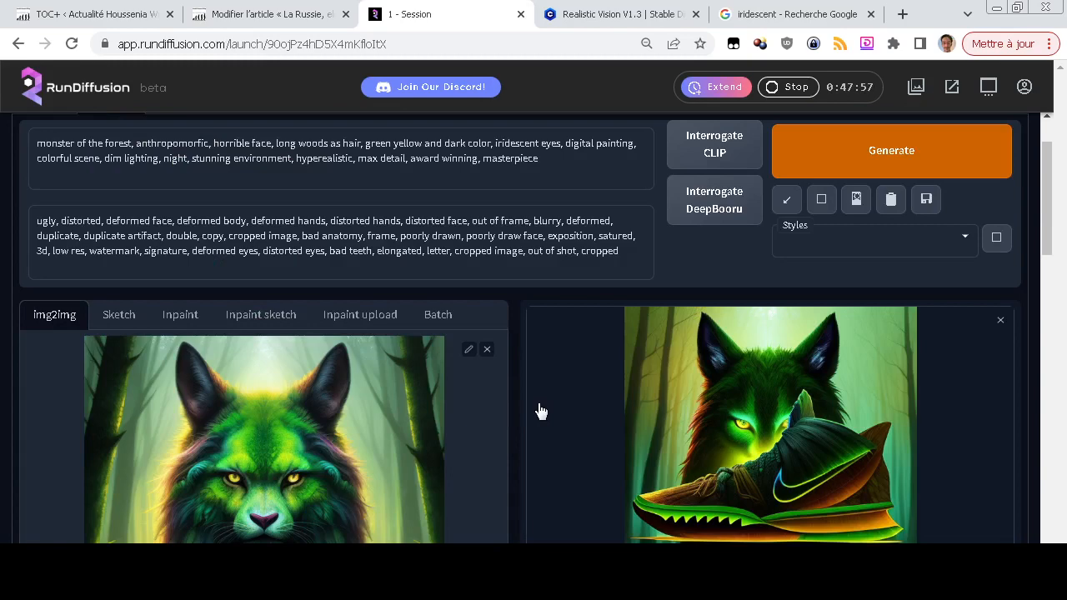
pyautogui.hotkey('ctrl', 'Return')
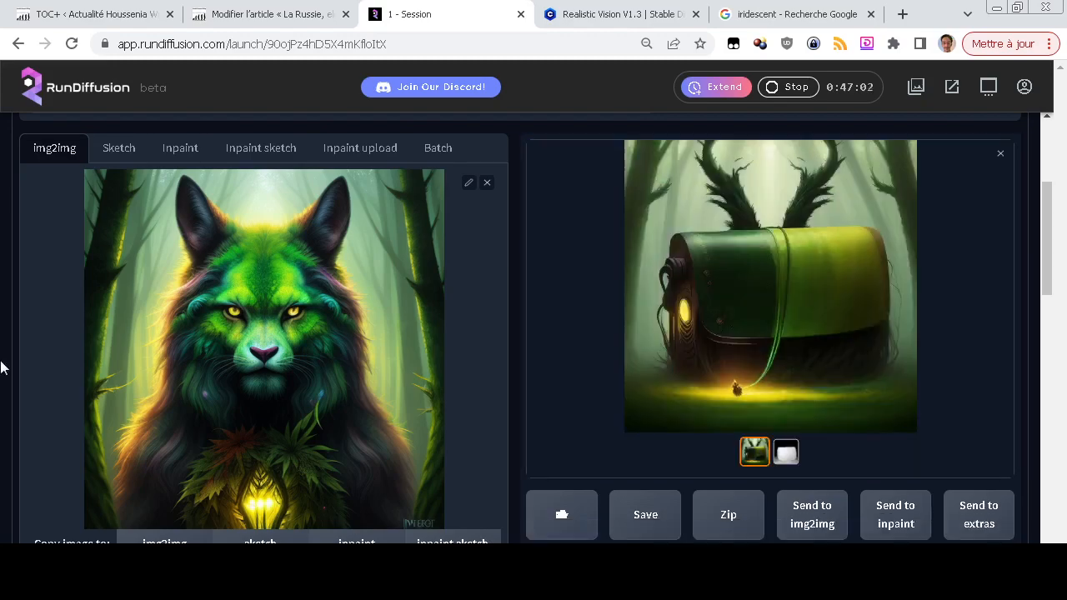
pyautogui.scroll(3, 2, 367)
pyautogui.scroll(-3, 2, 366)
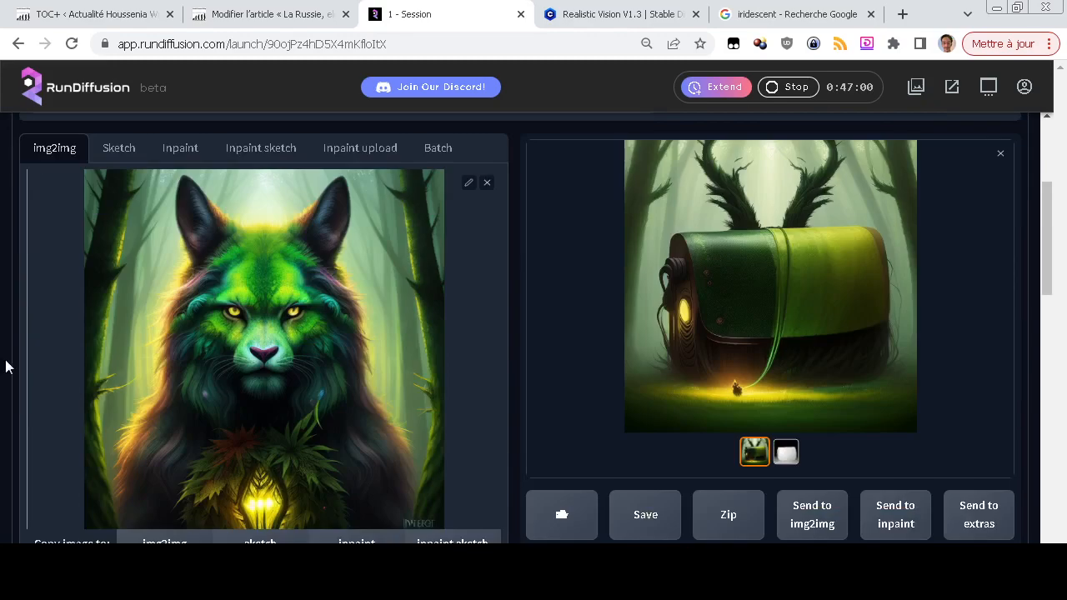
pyautogui.scroll(-7, 657, 360)
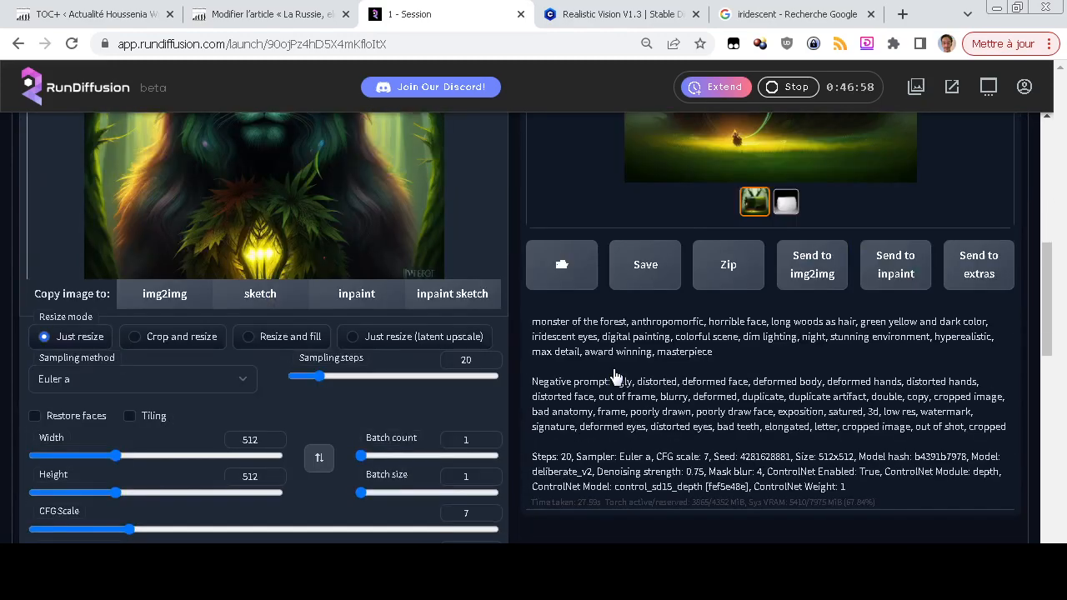
pyautogui.scroll(7, 751, 398)
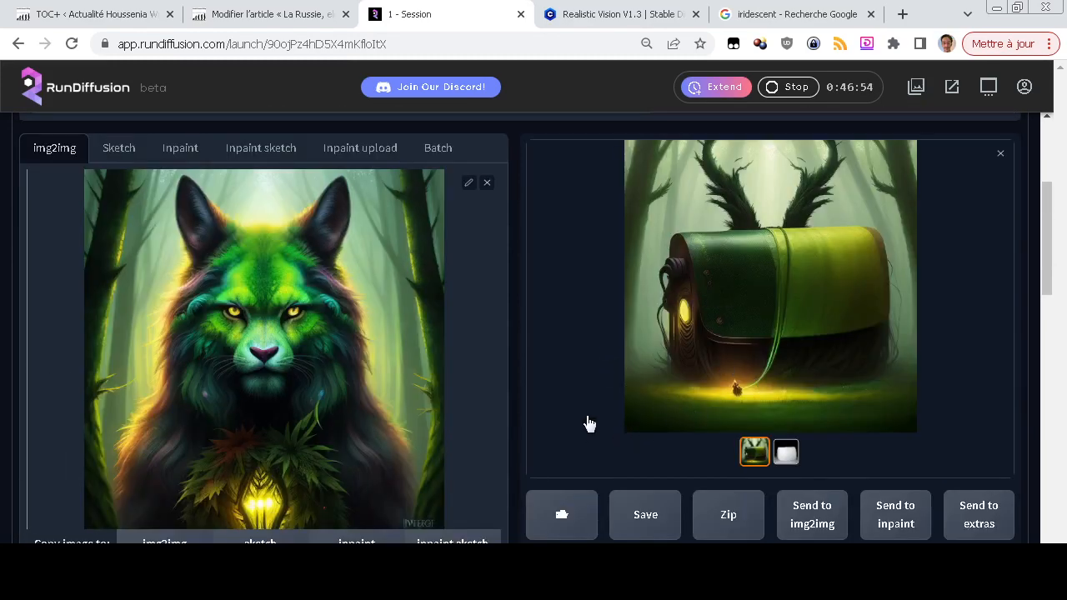
pyautogui.scroll(2, 575, 416)
pyautogui.scroll(-3, 577, 416)
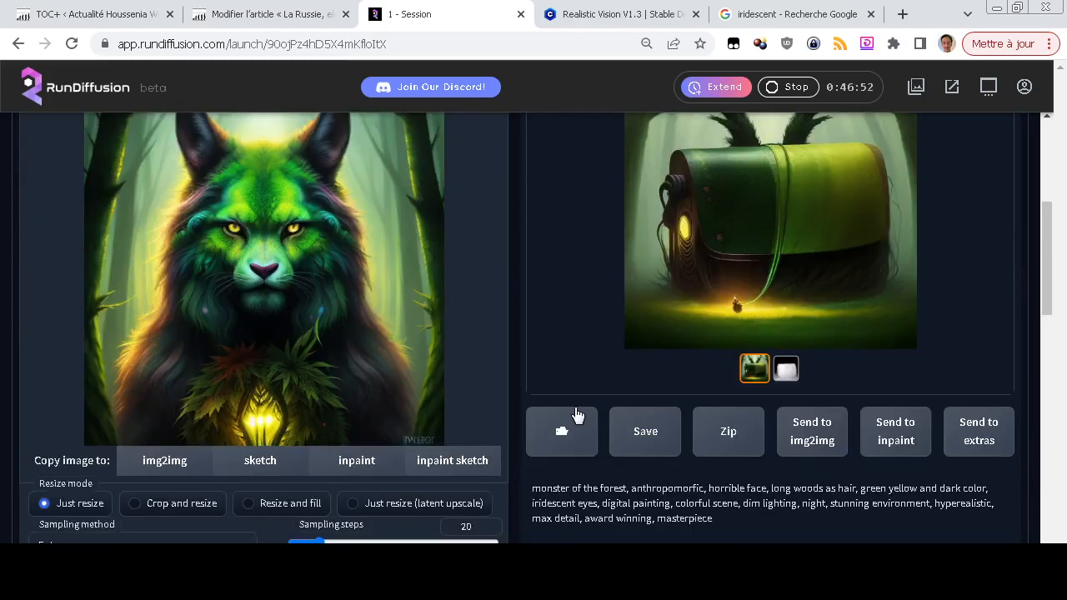
# Generate another img2img blend of the forest monster with the handbag, and review the image and its generation parameters.
pyautogui.scroll(-1, 576, 416)
pyautogui.scroll(5, 576, 407)
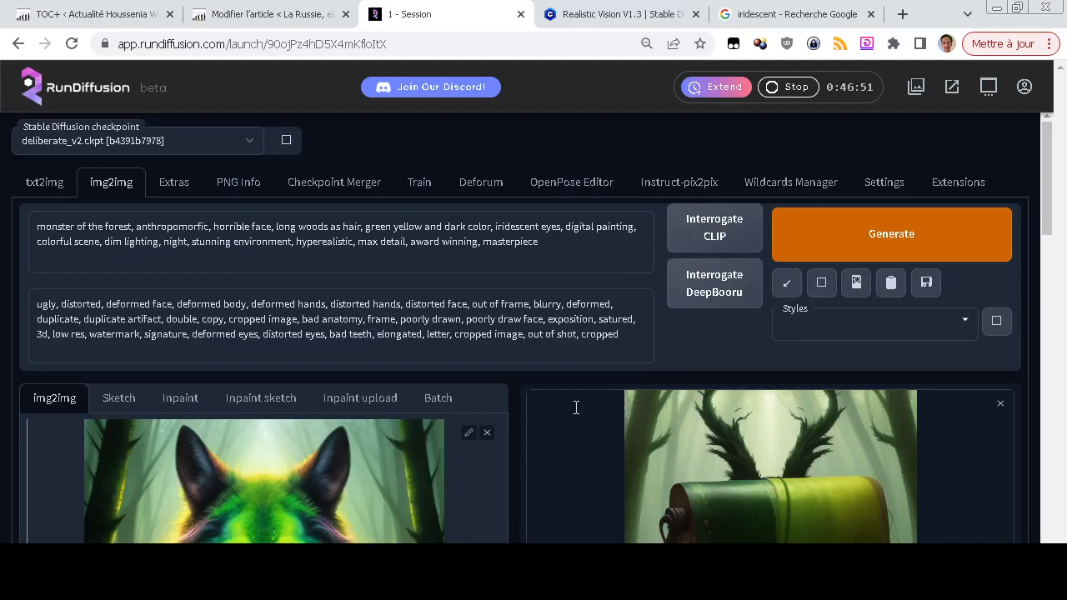
pyautogui.click(820, 252)
pyautogui.scroll(-2, 531, 485)
pyautogui.scroll(-2, 530, 485)
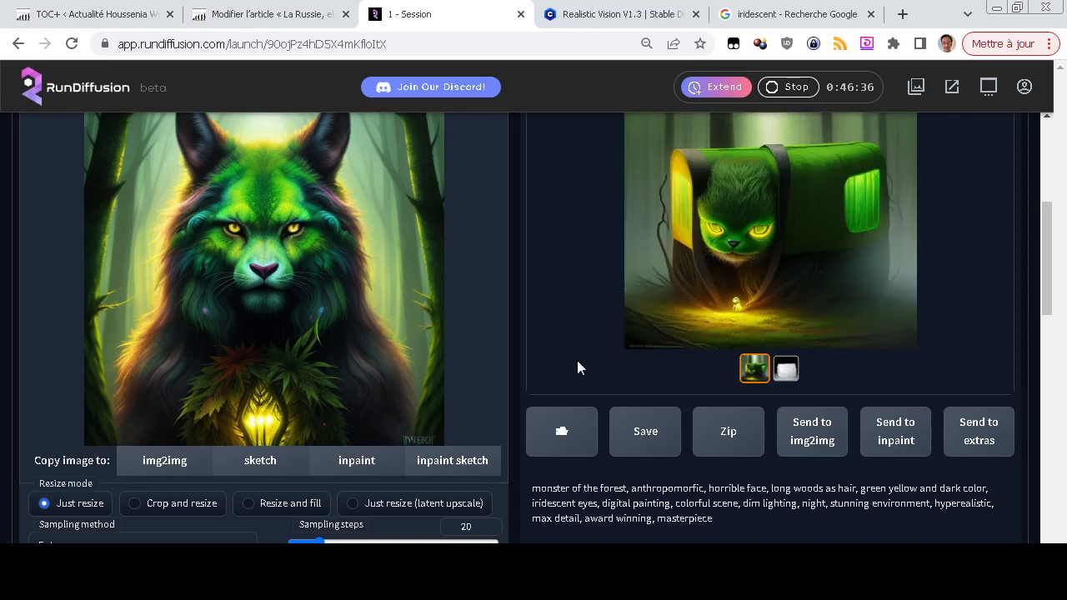
pyautogui.scroll(1, 578, 367)
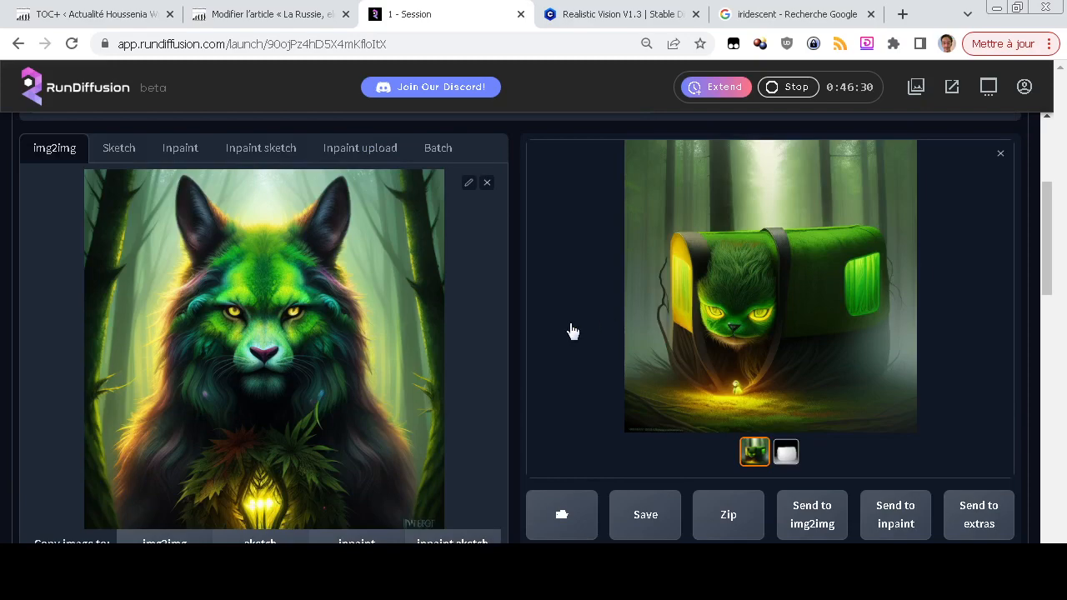
pyautogui.scroll(3, 567, 326)
pyautogui.scroll(-3, 571, 323)
pyautogui.scroll(-8, 571, 325)
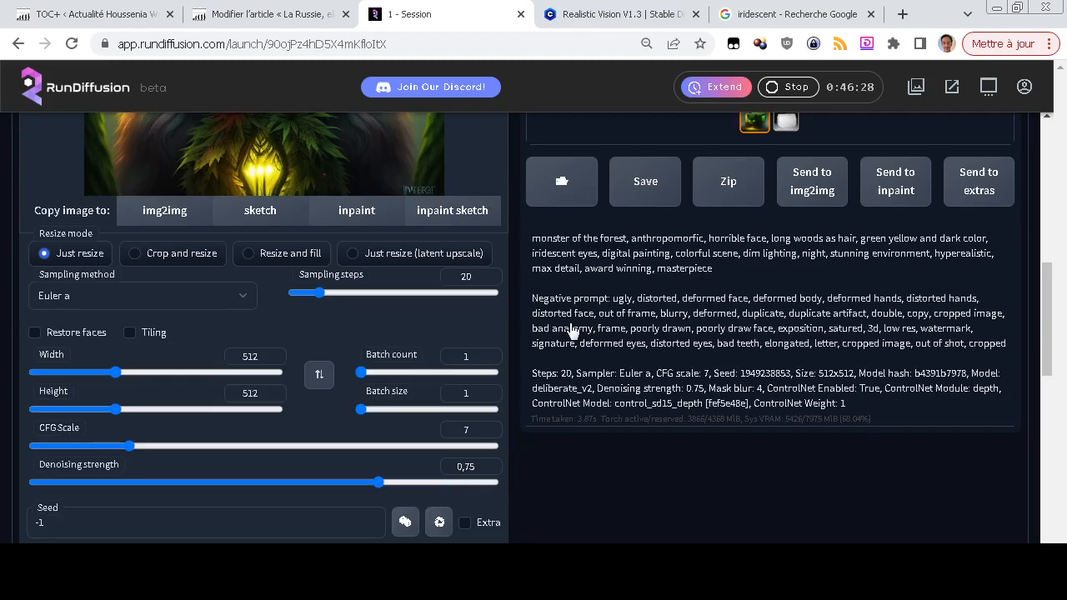
# Switch to XnView MP and bring the portrait of the woman with glasses into ControlNet as its input image.
pyautogui.scroll(-1, 570, 330)
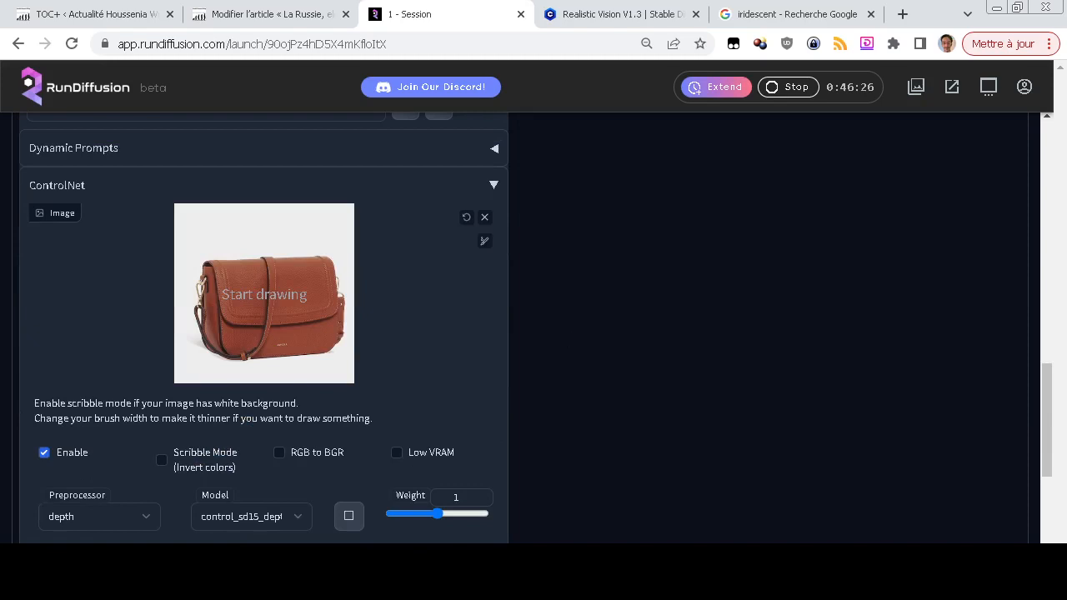
pyautogui.hotkey('alt', 'Tab')
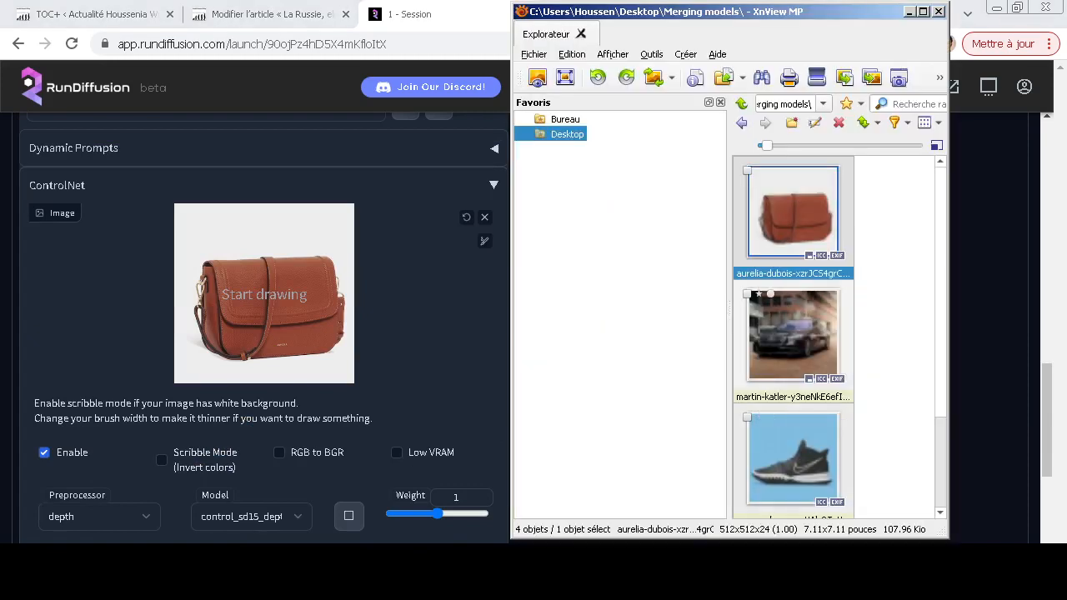
pyautogui.scroll(-2, 792, 333)
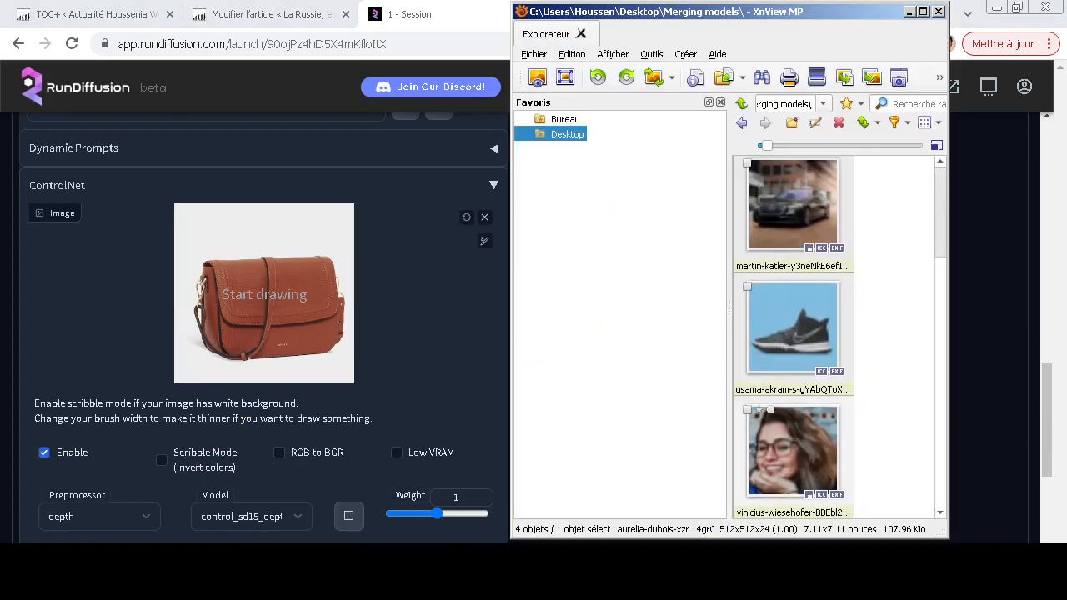
pyautogui.click(794, 451)
pyautogui.moveTo(794, 451); pyautogui.dragTo(333, 342)
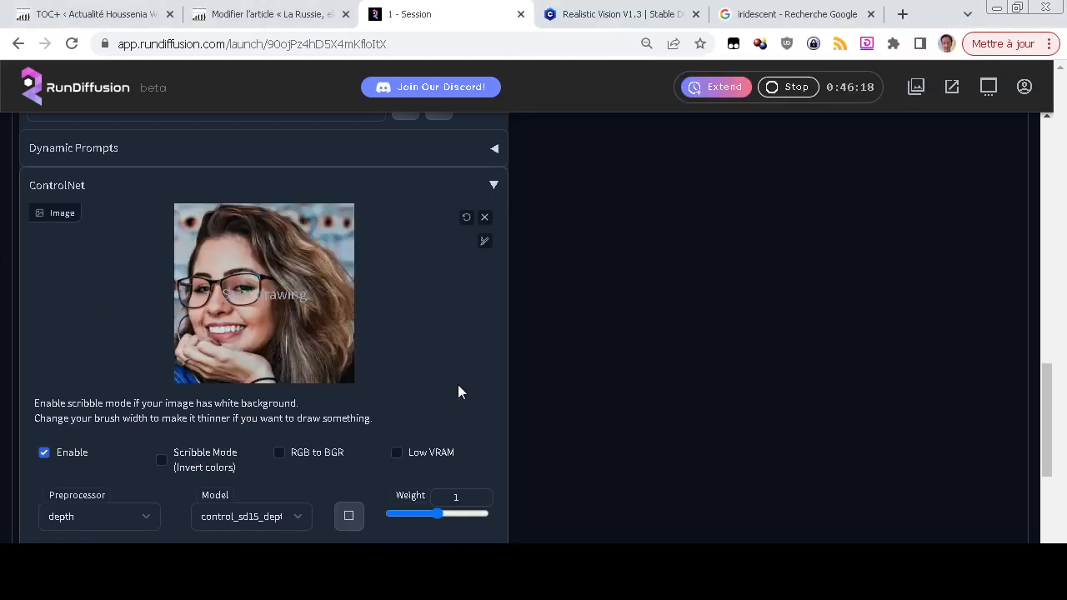
# Generate the img2img blend of the forest monster with the woman's portrait using depth, and compare it with the source pictures.
pyautogui.scroll(10, 548, 413)
pyautogui.scroll(5, 549, 409)
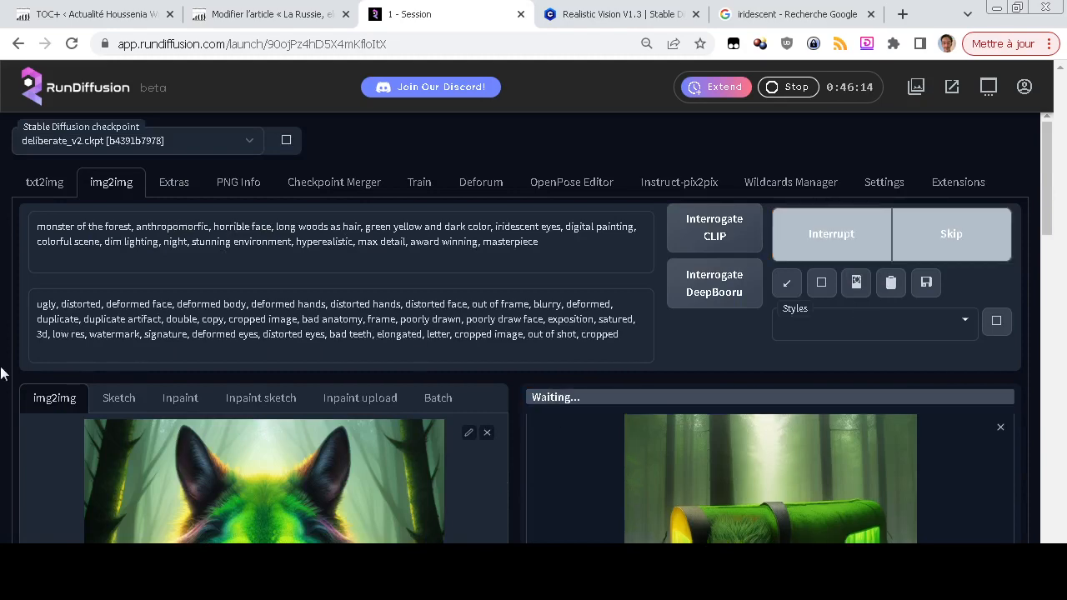
pyautogui.scroll(-2, 2, 374)
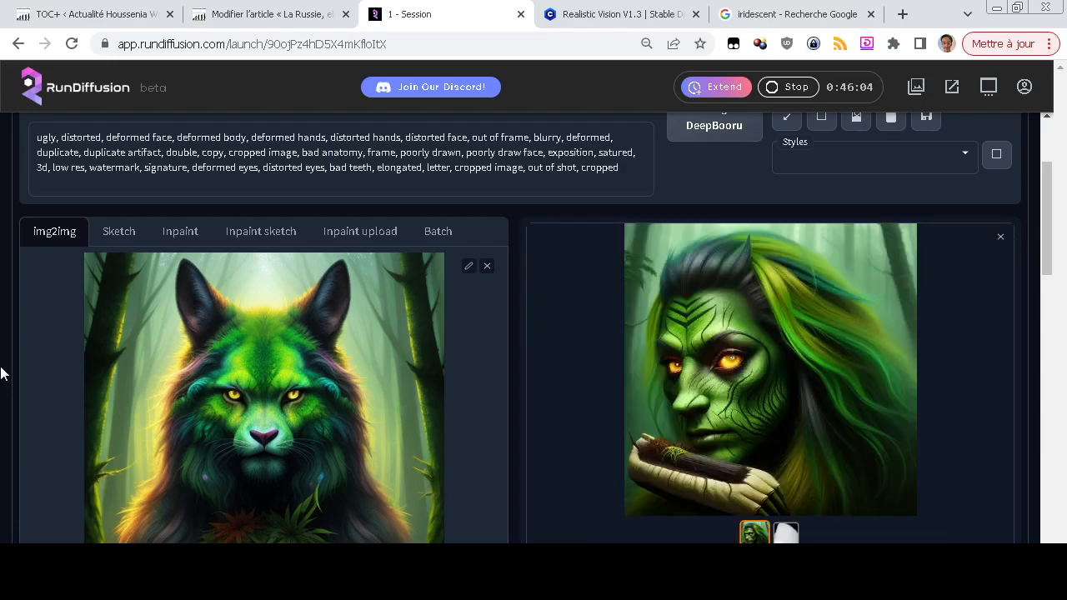
pyautogui.scroll(-2, 0, 375)
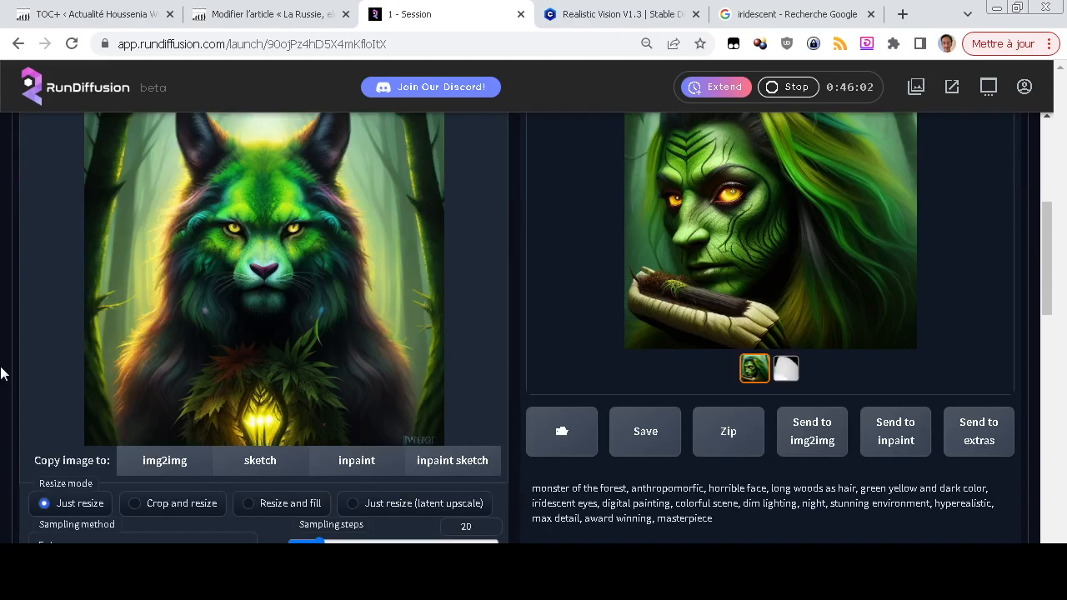
pyautogui.scroll(-2, 3, 375)
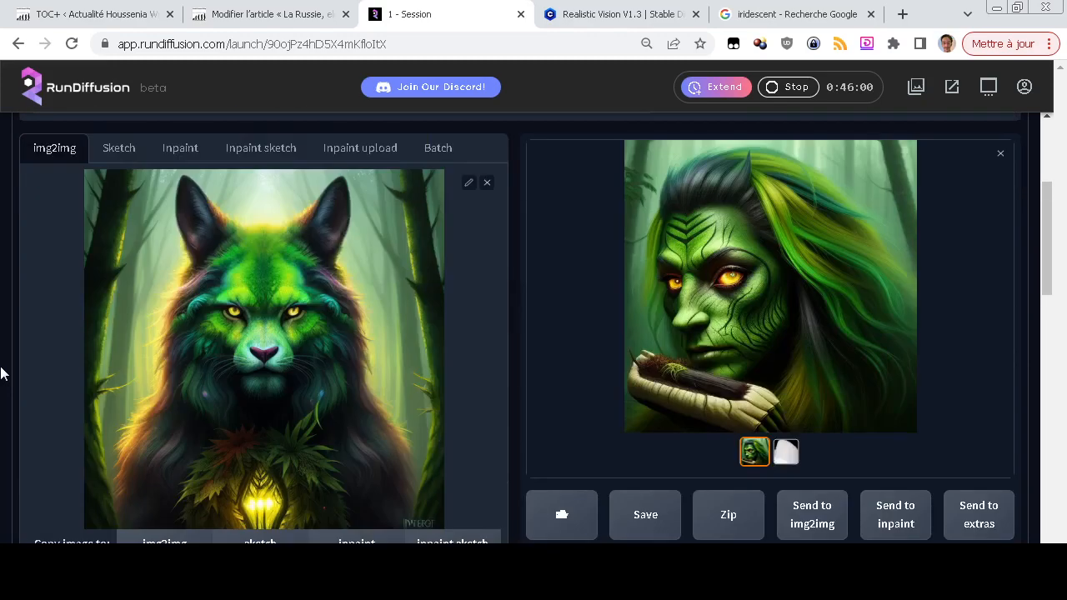
pyautogui.scroll(-6, 3, 369)
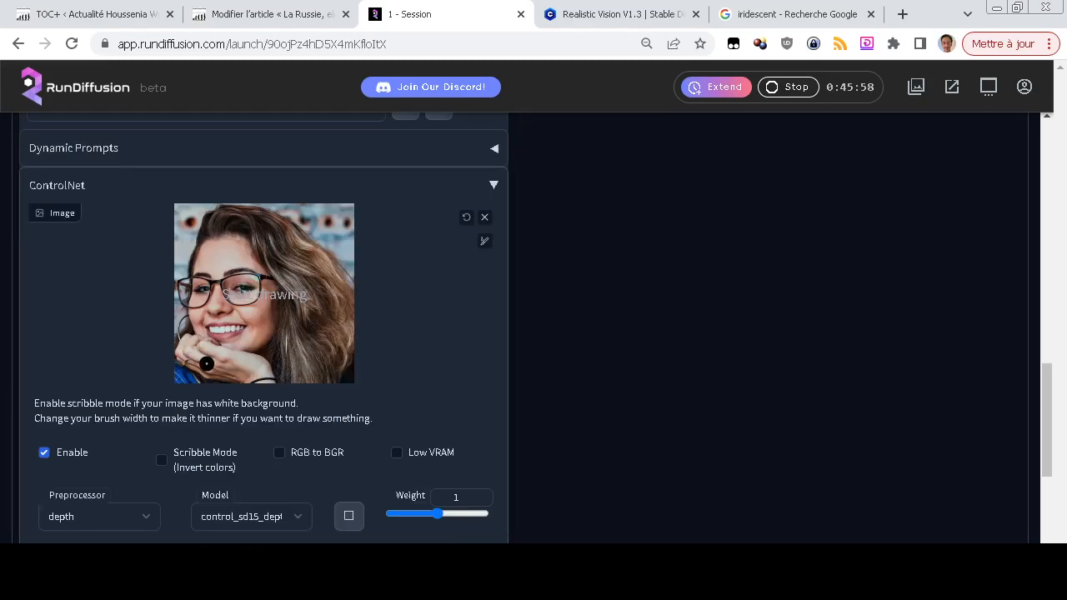
pyautogui.scroll(6, 2, 371)
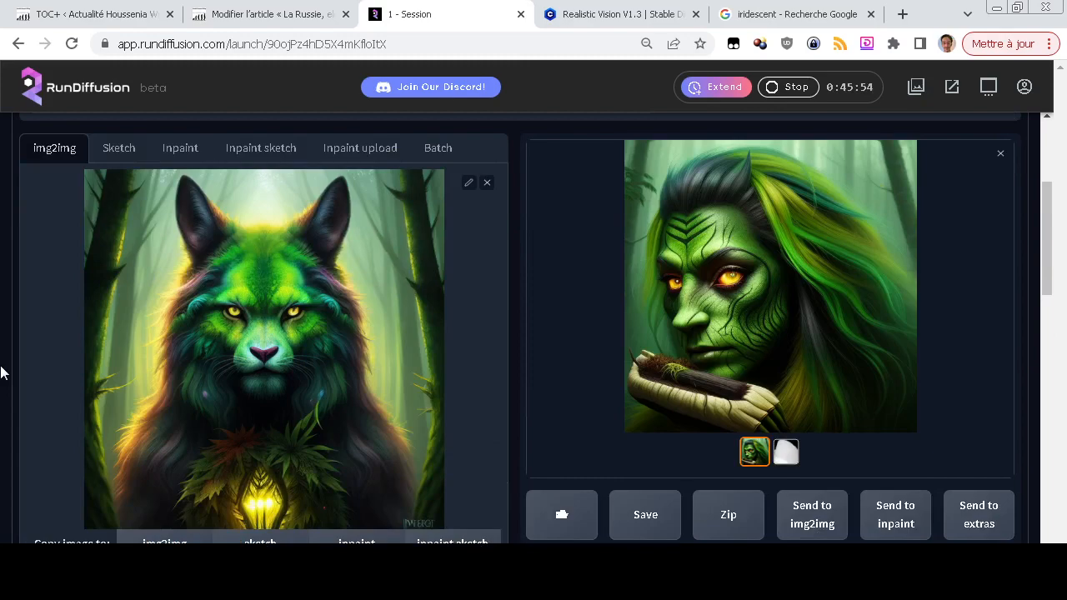
pyautogui.scroll(3, 164, 394)
pyautogui.scroll(-4, 250, 420)
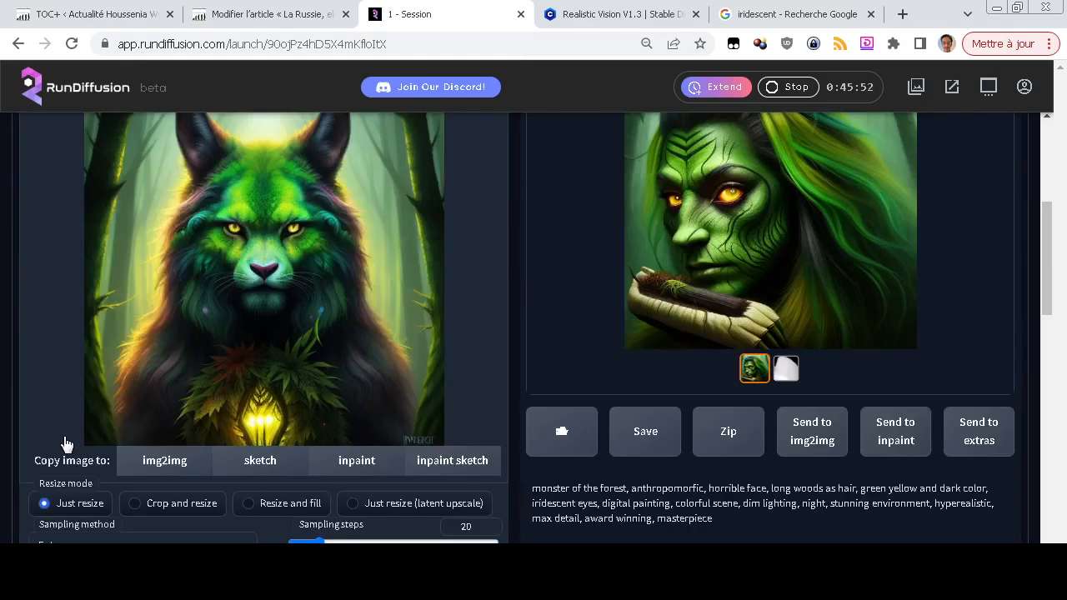
# Set the ControlNet preprocessor to hed and its model to control_sd15_hed.
pyautogui.scroll(-10, 67, 443)
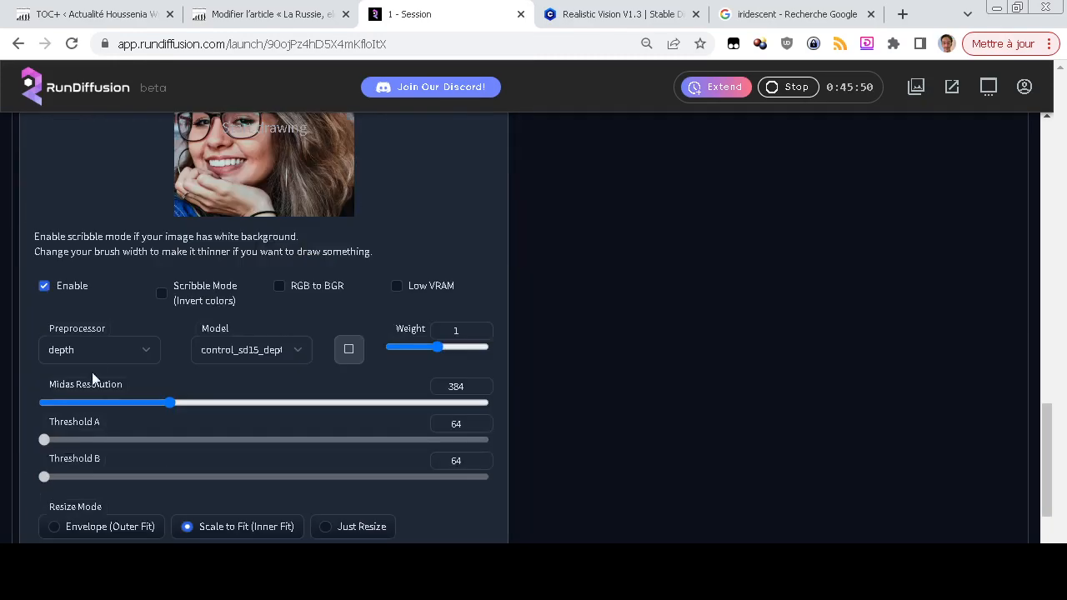
pyautogui.click(90, 349)
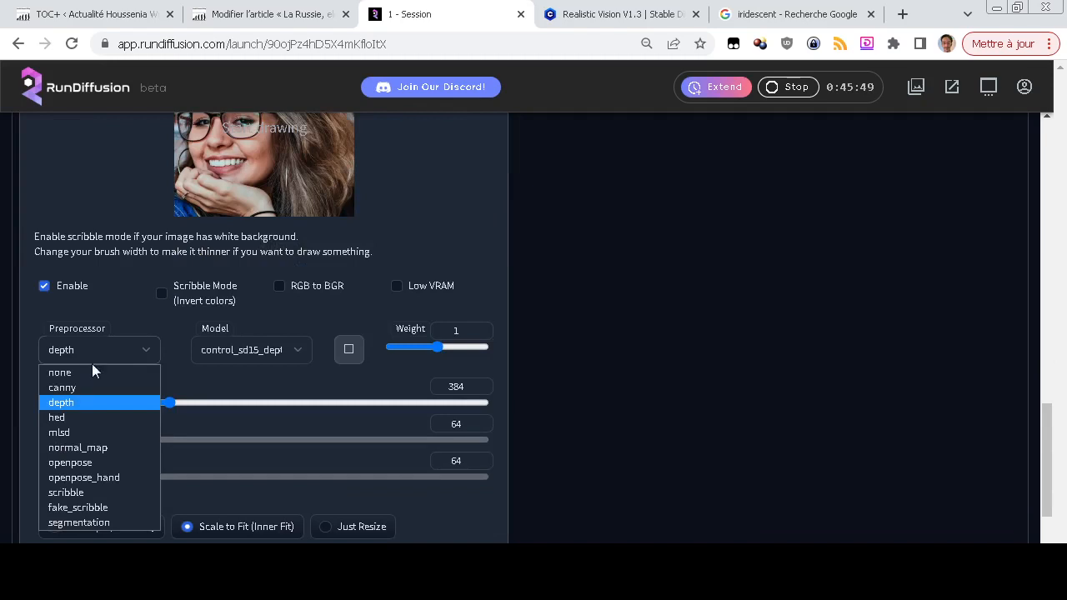
pyautogui.click(95, 424)
pyautogui.click(264, 349)
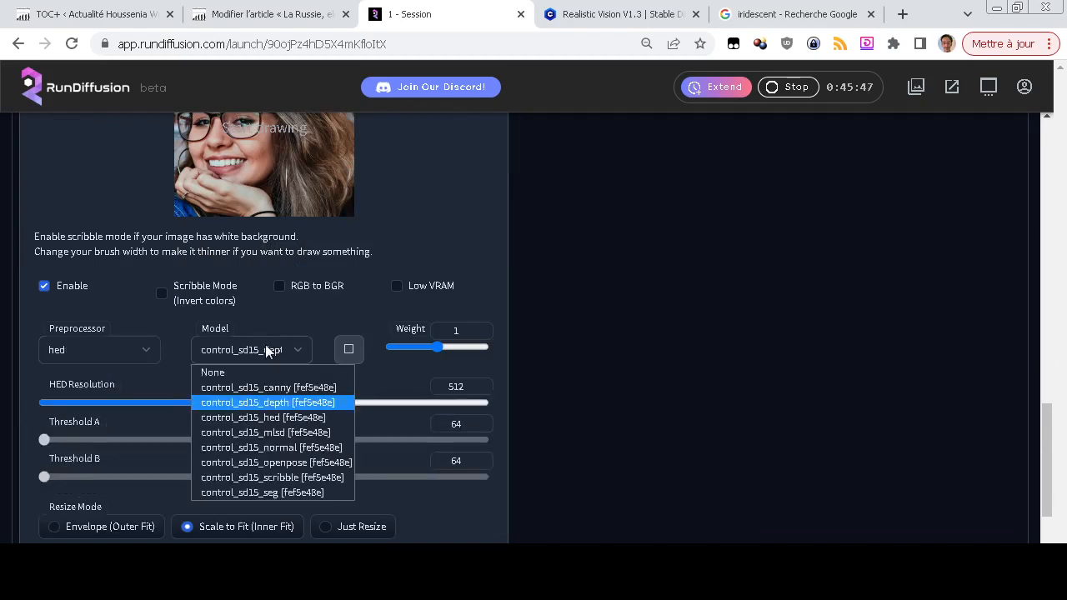
pyautogui.click(283, 421)
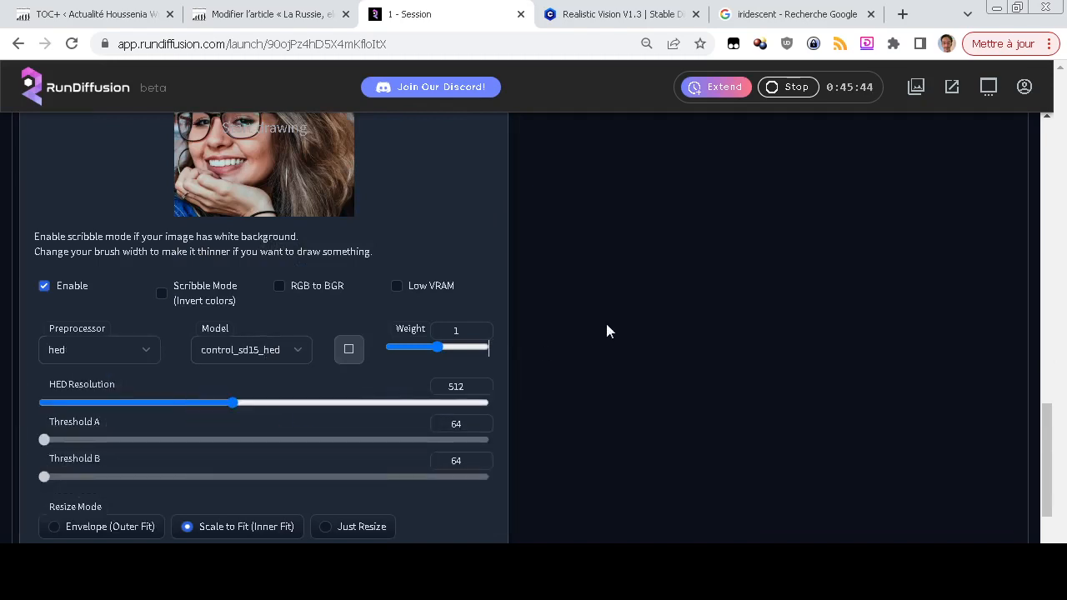
# Generate the woman's portrait blend with hed, and review the image, its generation parameters and the source portrait.
pyautogui.scroll(15, 593, 312)
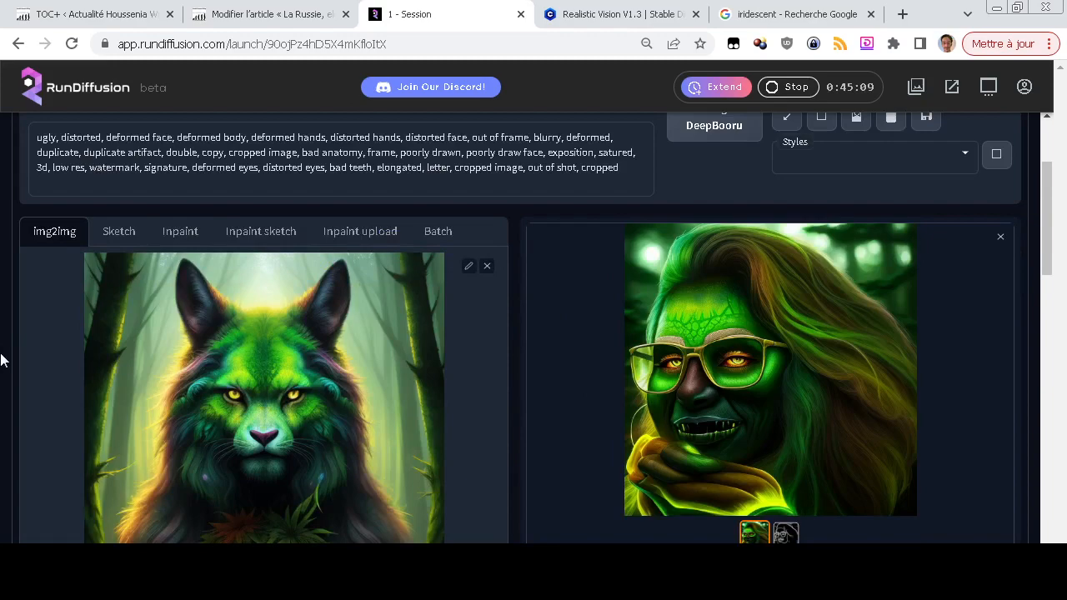
pyautogui.scroll(-2, 0, 360)
pyautogui.scroll(2, 0, 360)
pyautogui.scroll(-6, 0, 360)
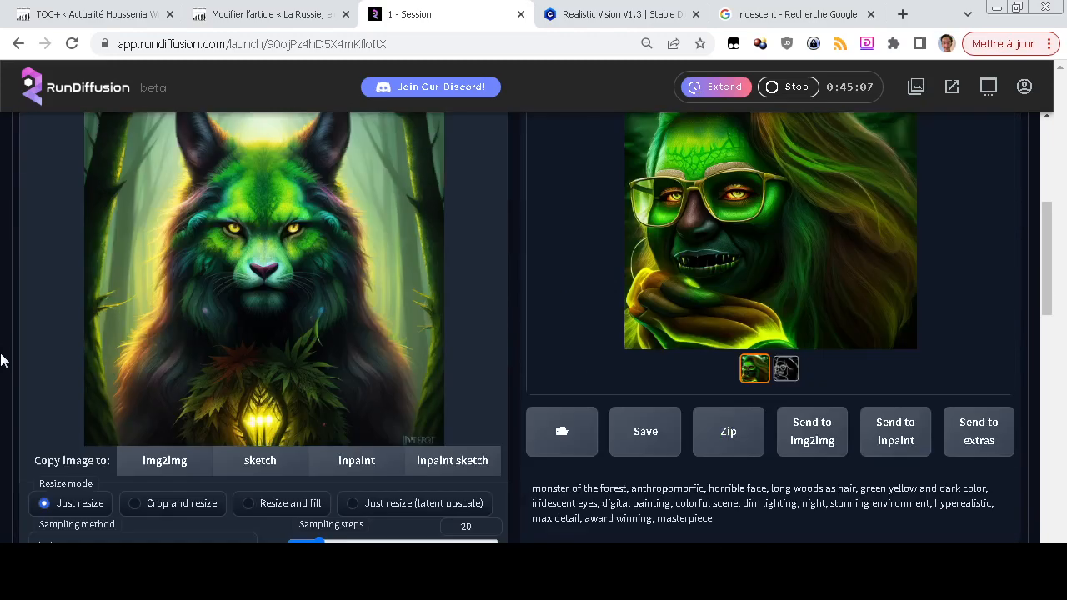
pyautogui.scroll(-2, 0, 359)
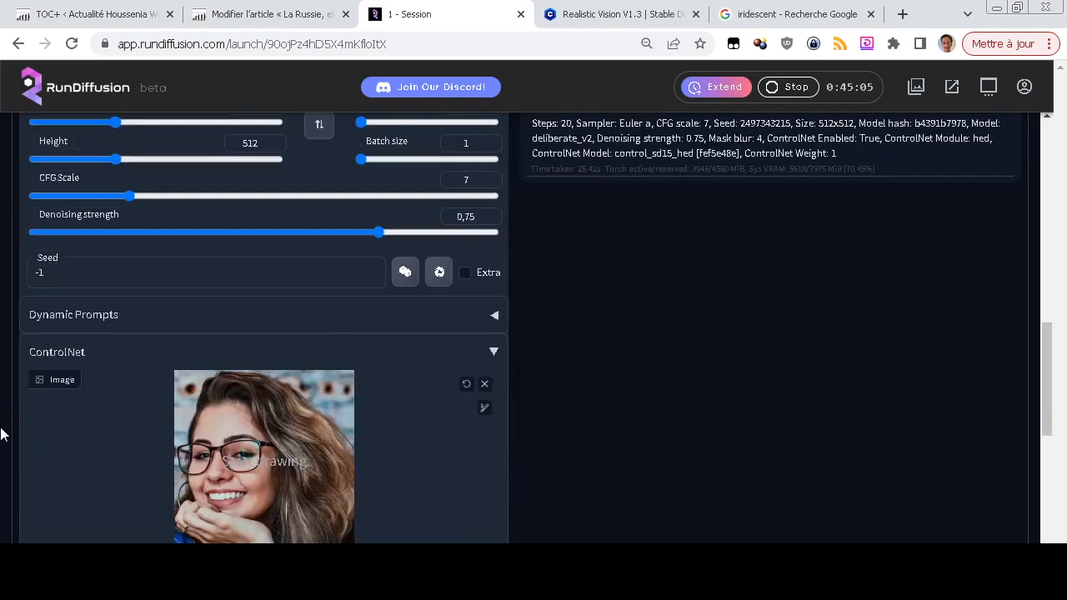
pyautogui.scroll(6, 1, 464)
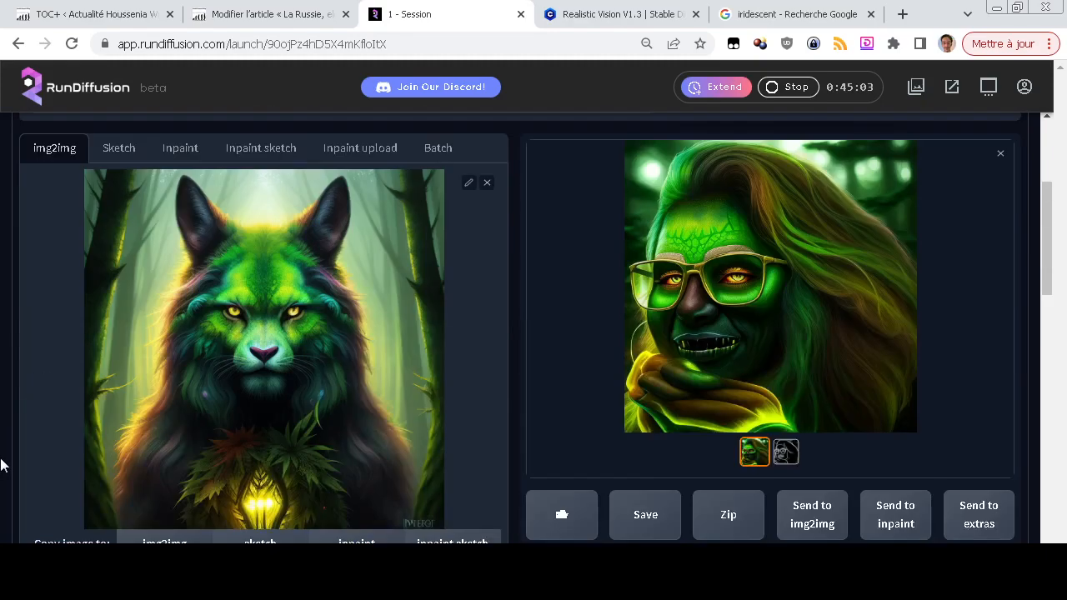
pyautogui.scroll(-6, 1, 464)
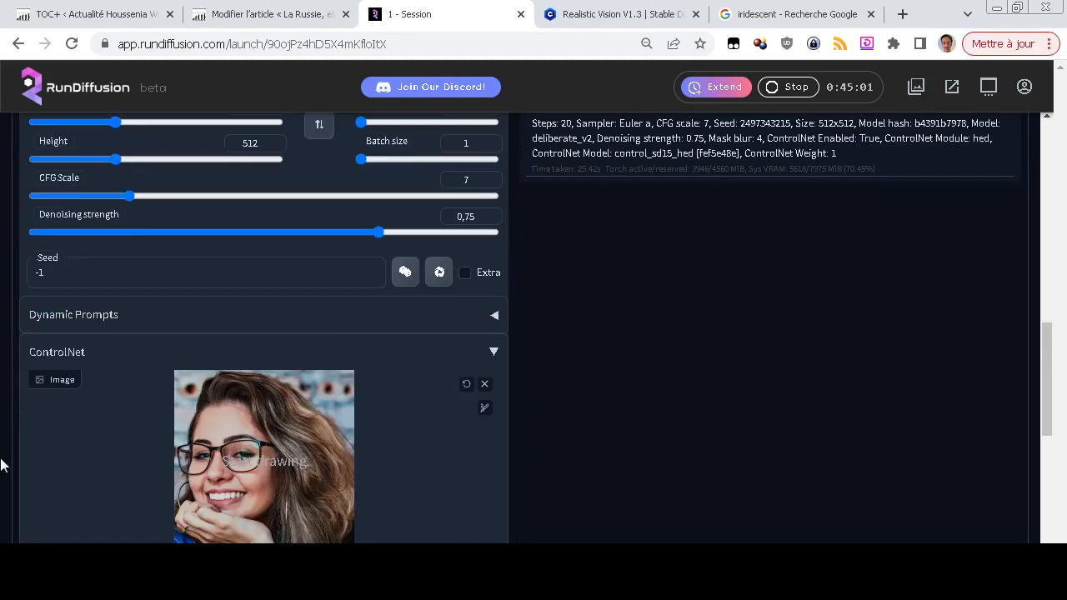
# Set the ControlNet preprocessor back to depth and its model to control_sd15_depth.
pyautogui.scroll(-3, 2, 411)
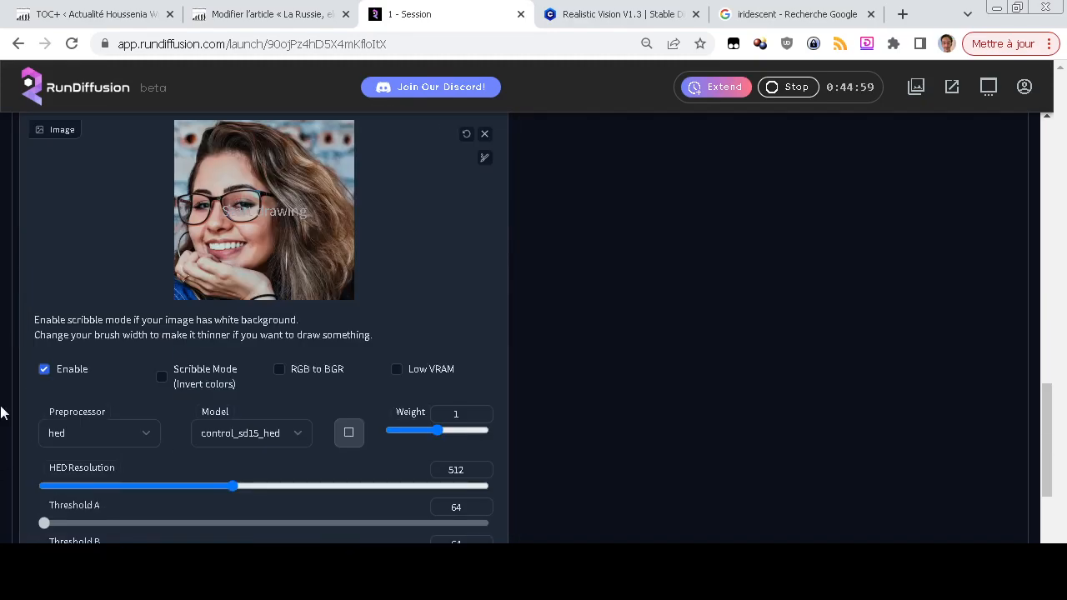
pyautogui.click(78, 431)
pyautogui.click(83, 289)
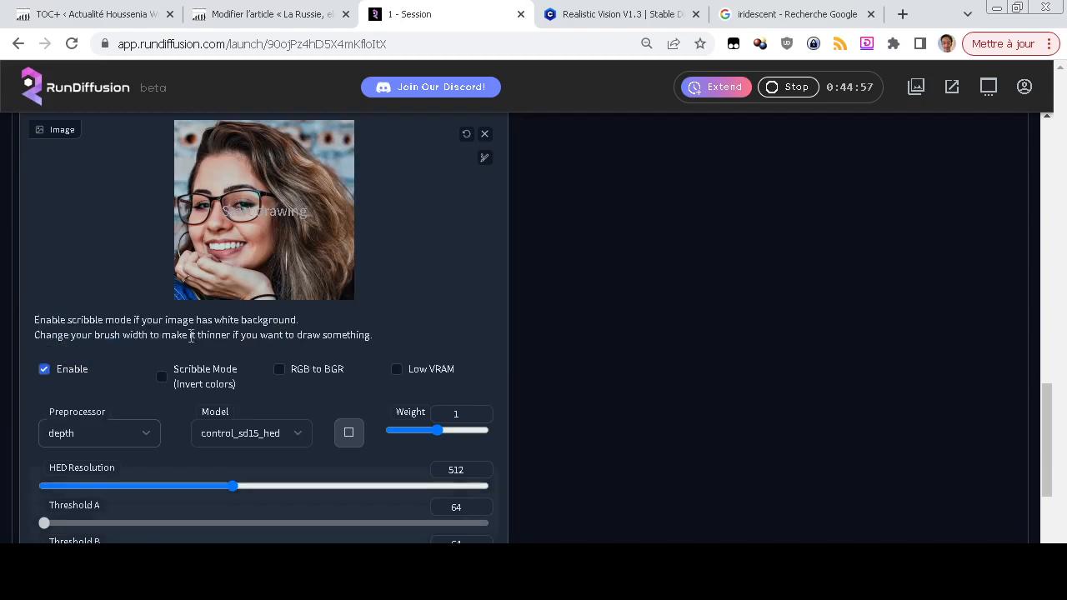
pyautogui.click(271, 433)
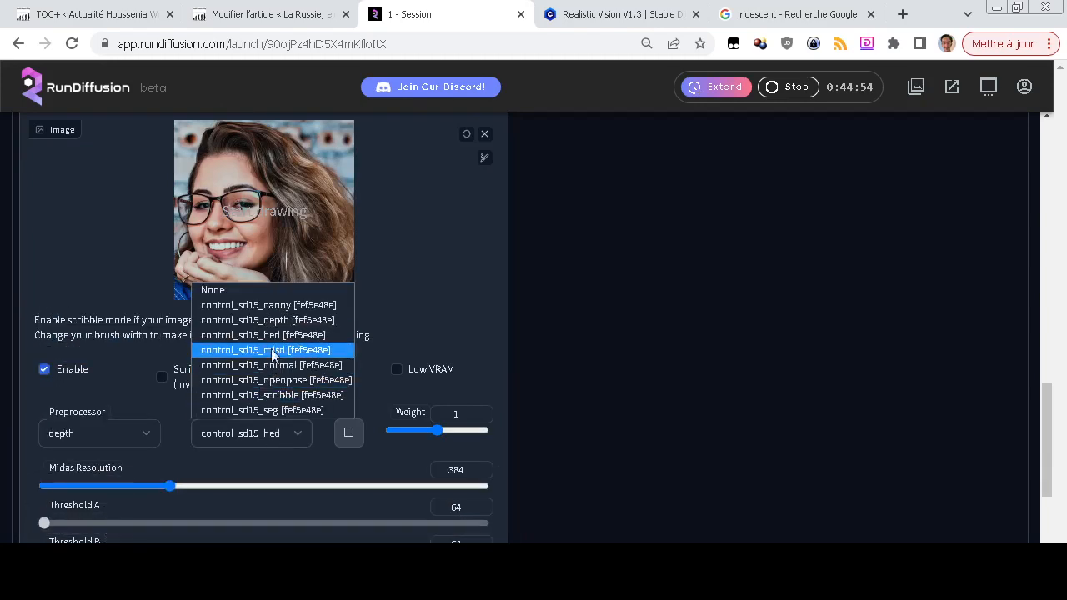
pyautogui.click(277, 320)
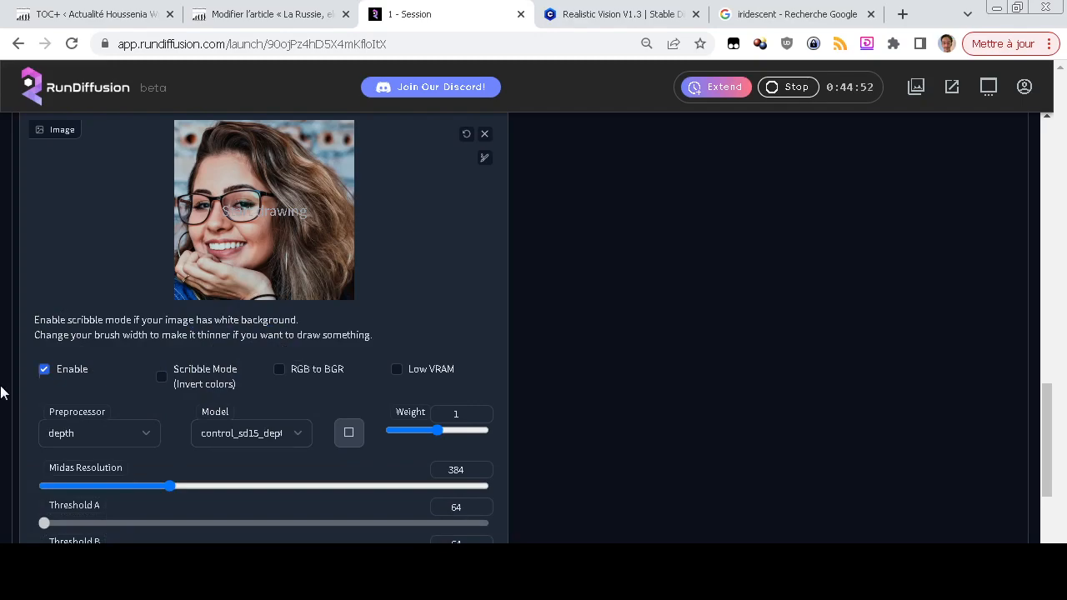
# Switch to XnView MP and bring the black car picture into ControlNet as its input image.
pyautogui.scroll(10, 2, 390)
pyautogui.scroll(-10, 1, 390)
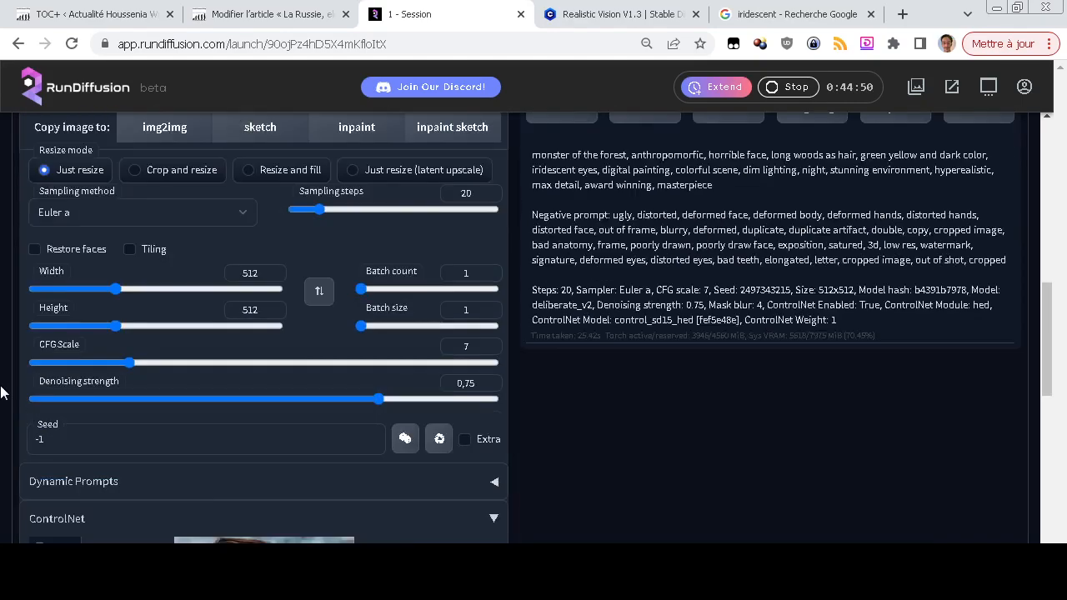
pyautogui.hotkey('alt', 'Tab')
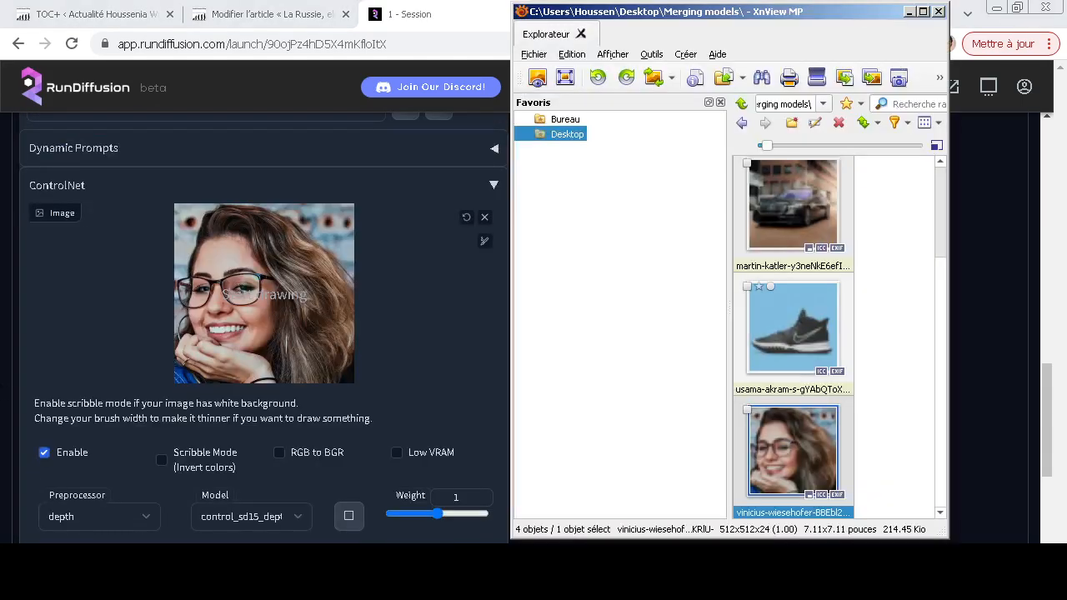
pyautogui.scroll(1, 794, 333)
pyautogui.click(794, 334)
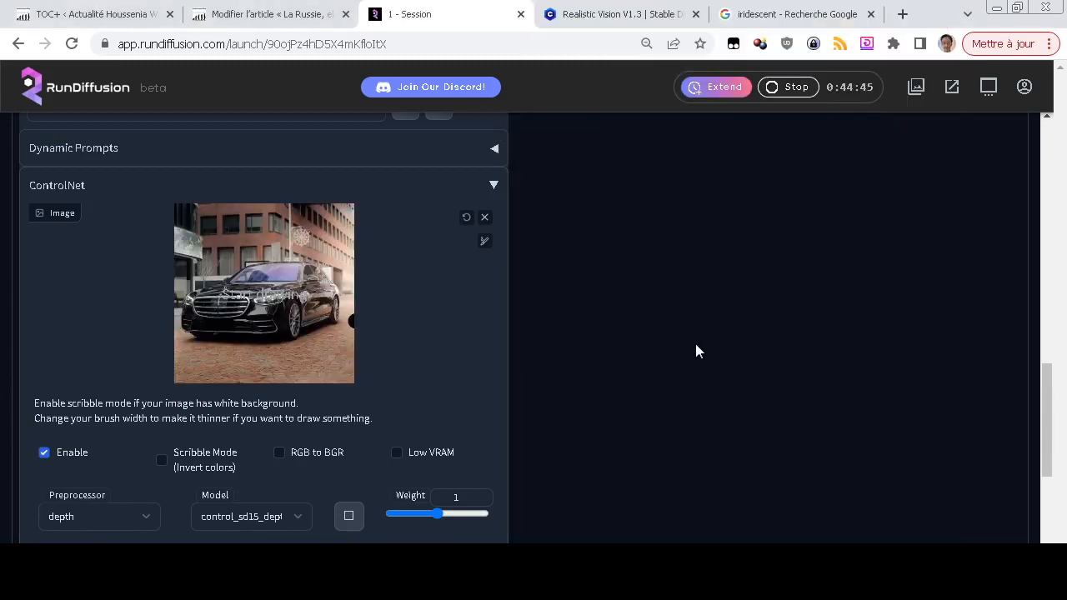
# Generate the img2img blend of the forest monster with the black car, and compare it with the source car picture.
pyautogui.scroll(10, 696, 345)
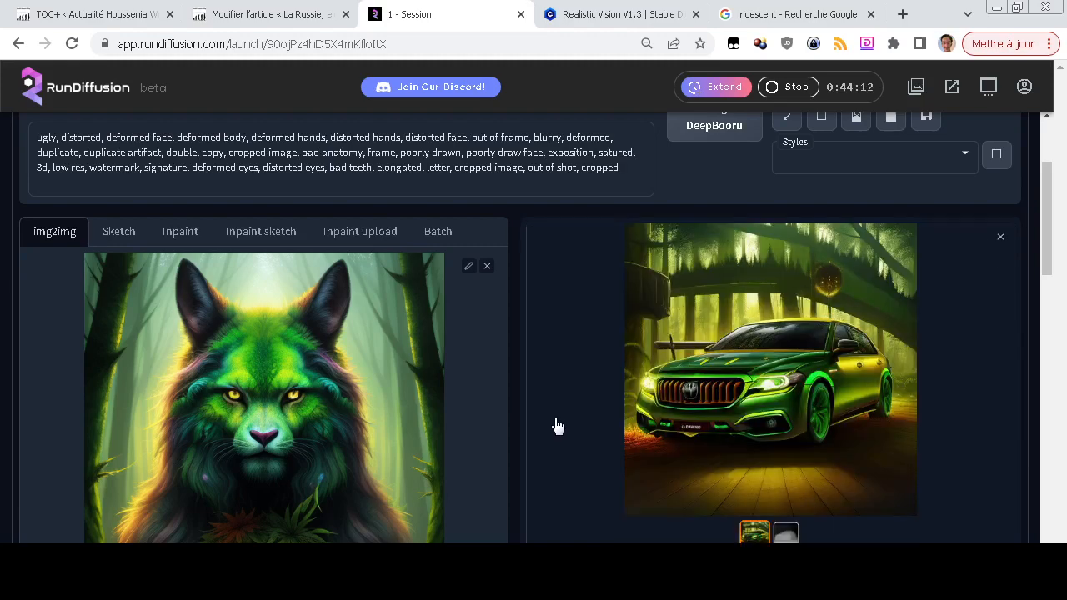
pyautogui.scroll(-15, 557, 426)
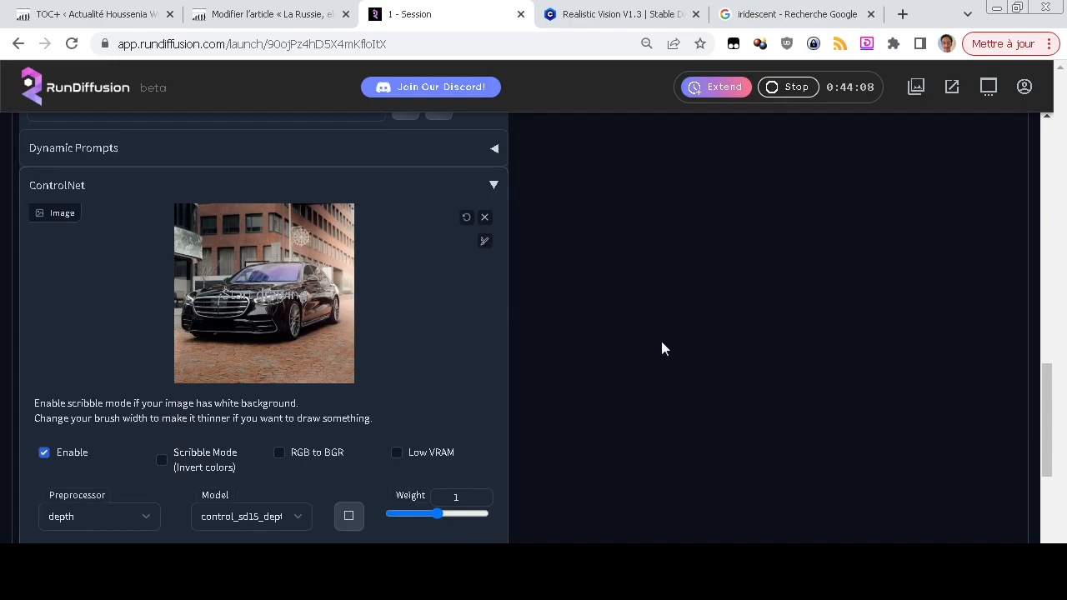
pyautogui.scroll(15, 662, 344)
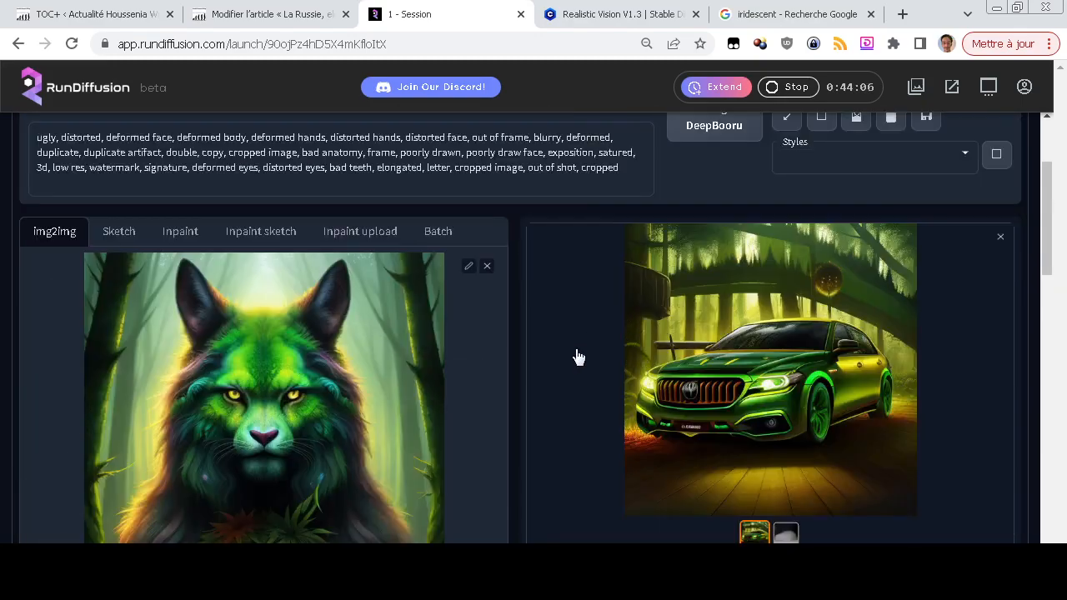
pyautogui.scroll(2, 579, 357)
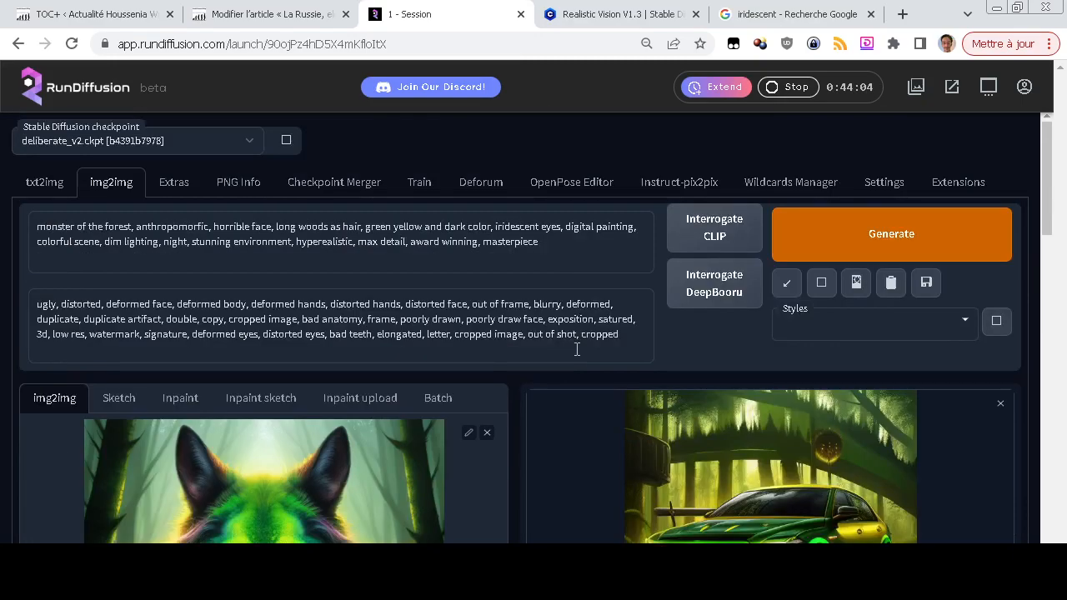
# Review the forest monster and car blend beside its img2img source, the ControlNet car input and depth settings, and the generation parameters.
pyautogui.scroll(-3, 579, 358)
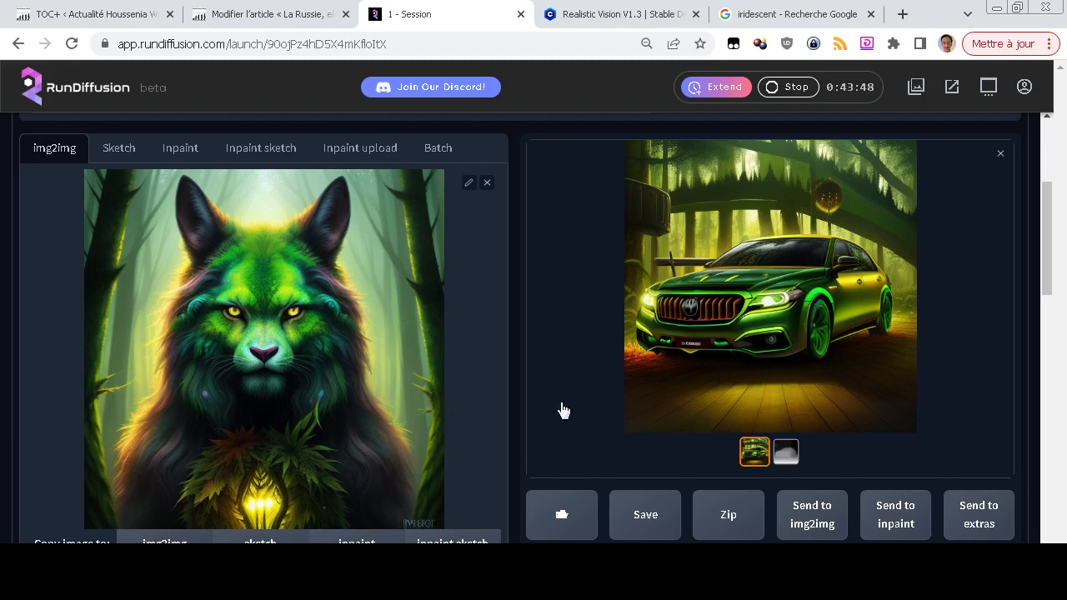
pyautogui.scroll(3, 572, 440)
pyautogui.scroll(-3, 572, 440)
pyautogui.scroll(3, 572, 440)
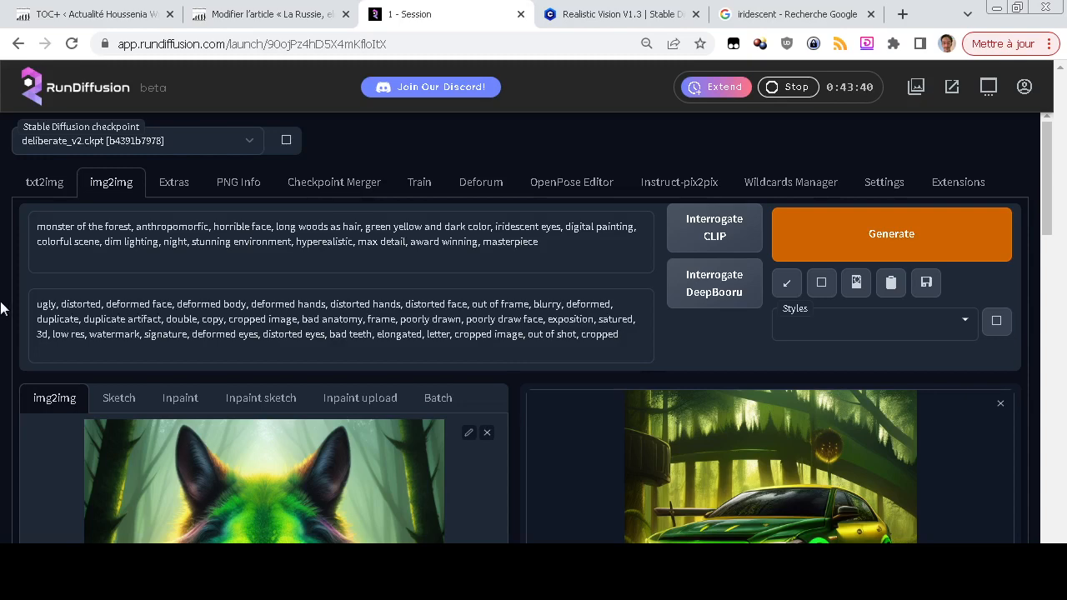
pyautogui.scroll(-3, 0, 308)
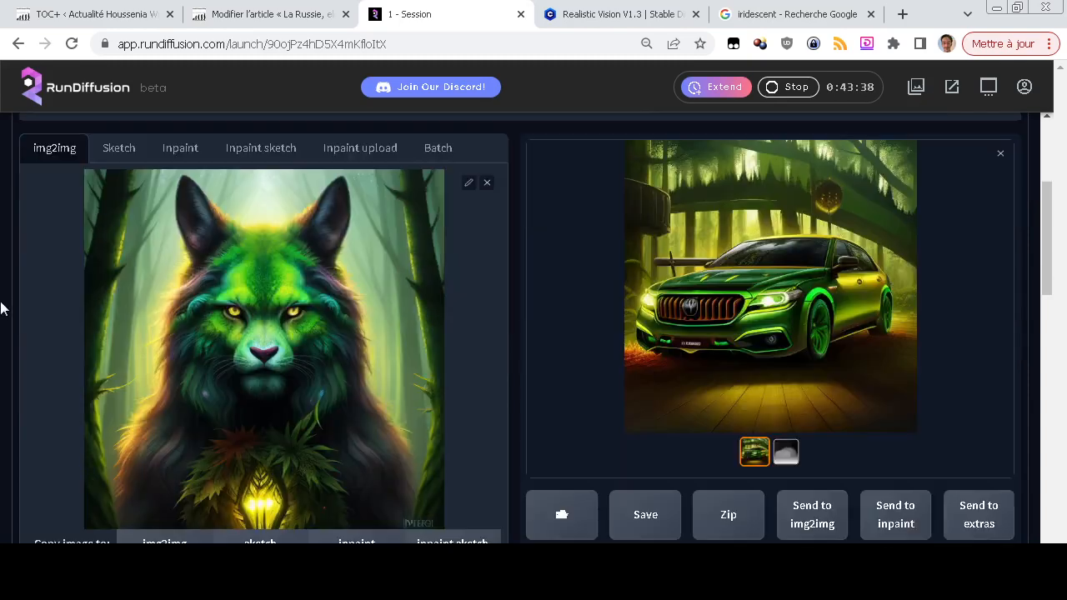
pyautogui.scroll(-2, 0, 309)
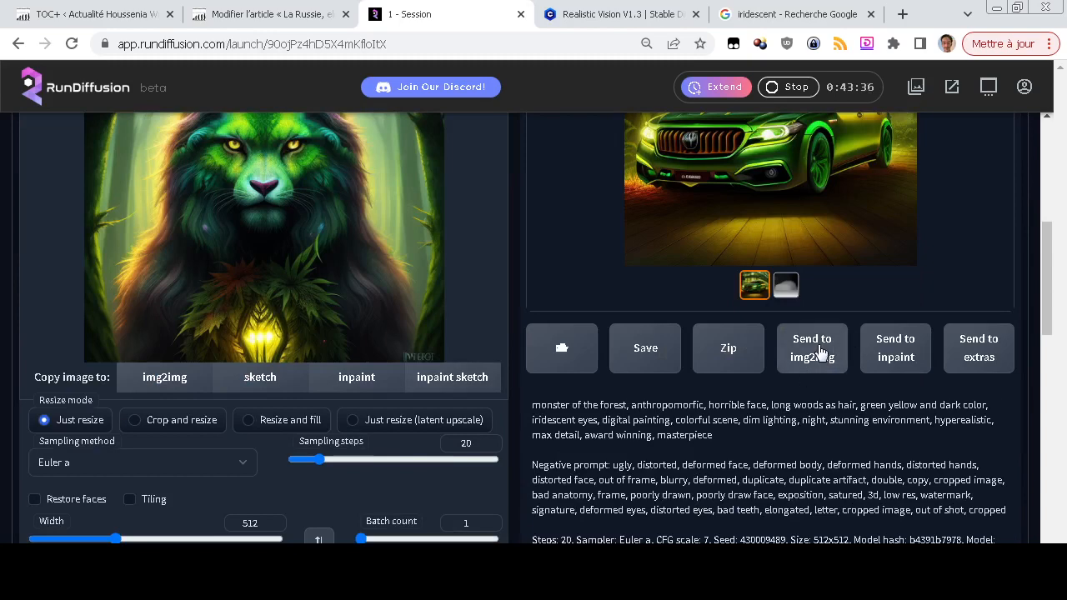
pyautogui.scroll(-6, 0, 329)
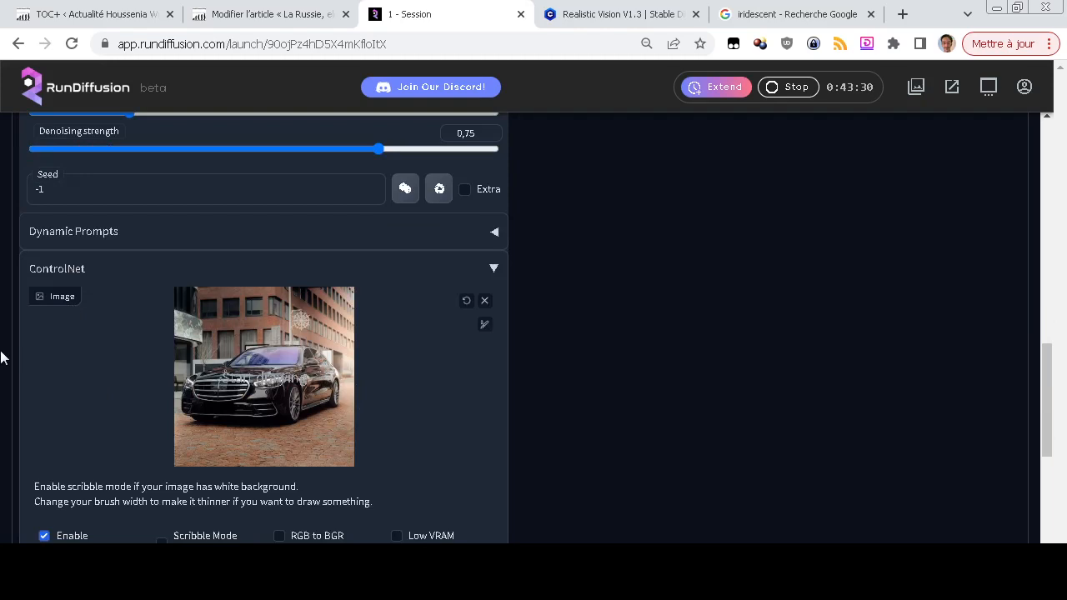
pyautogui.scroll(-3, 0, 357)
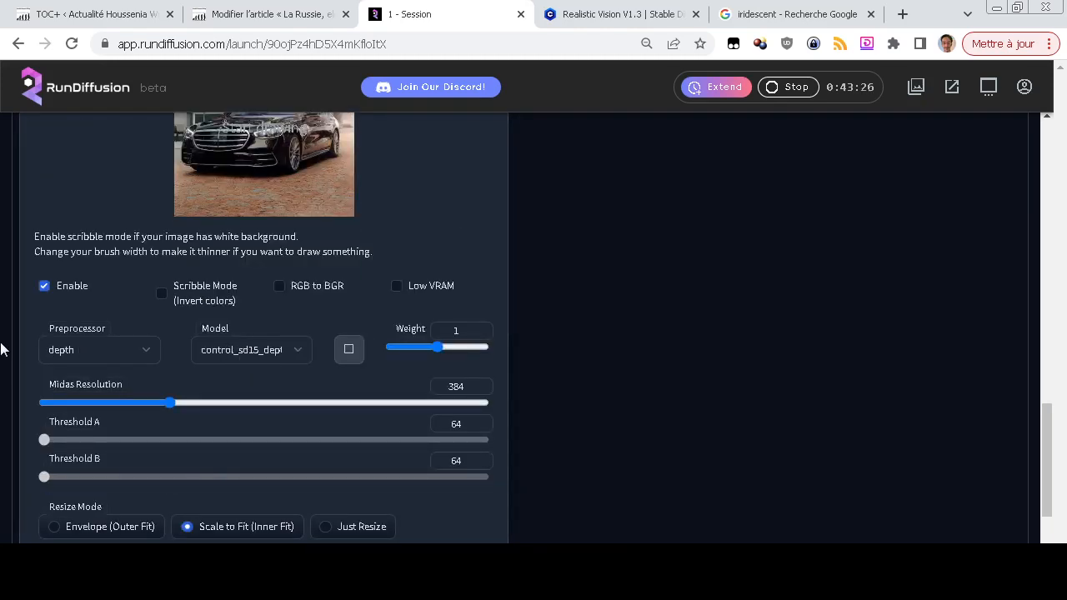
pyautogui.scroll(15, 2, 348)
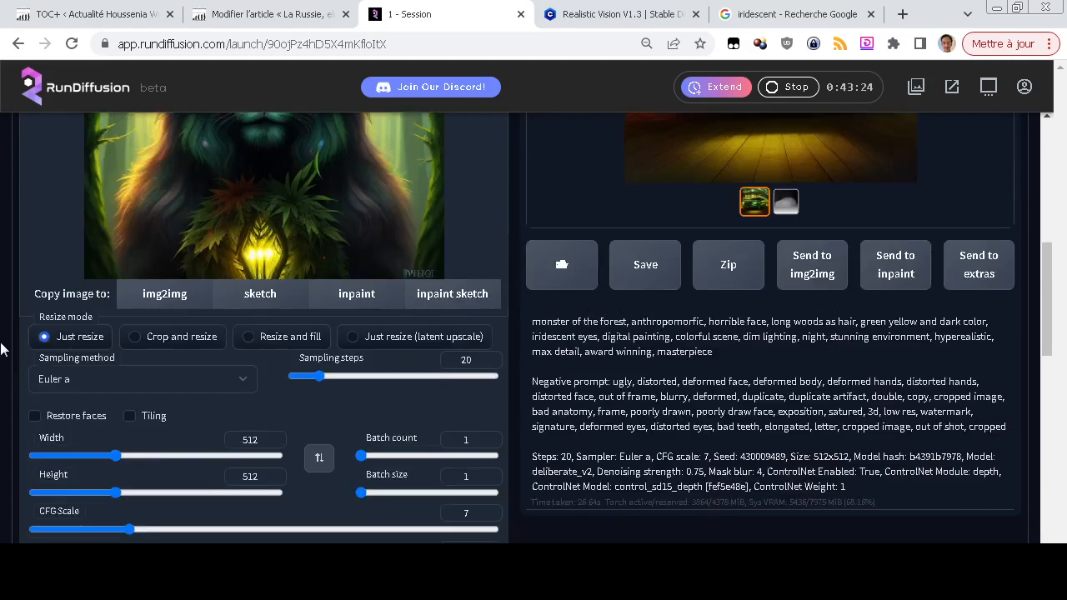